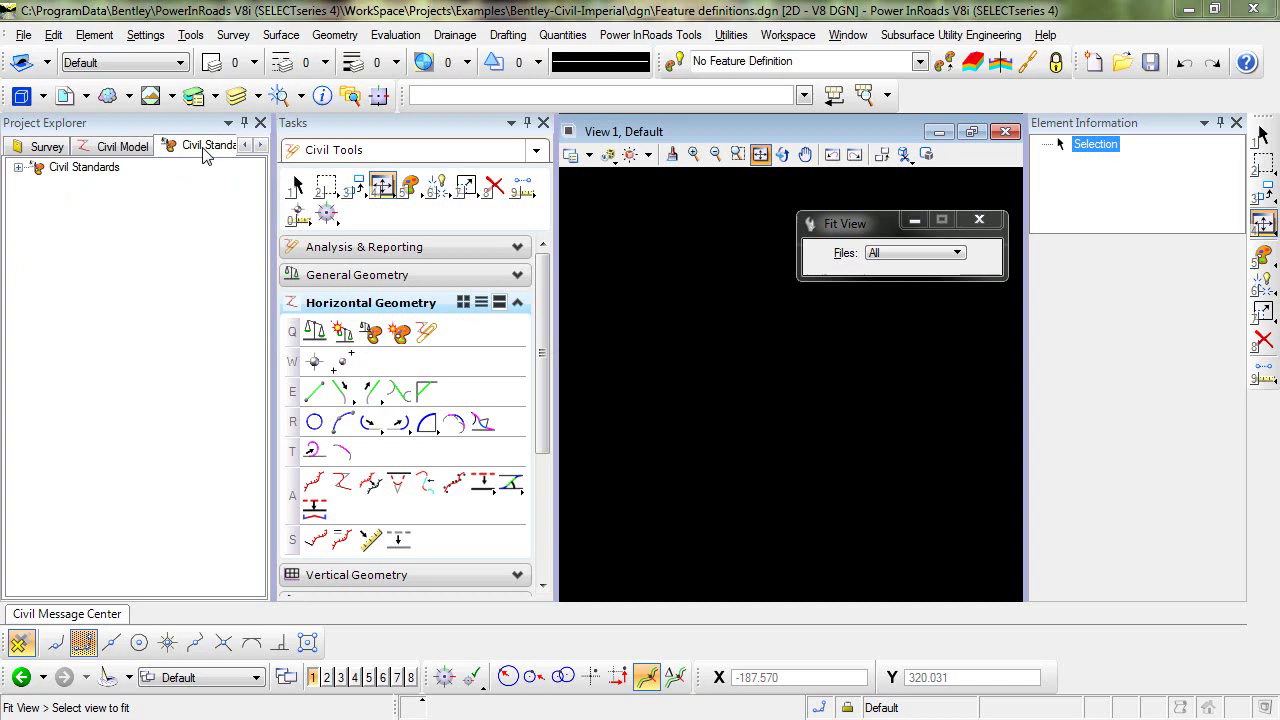
Show the Civil Standards tree for Feature definitions.dgn, with its Feature Definitions and Libraries.
left_click(260, 145)
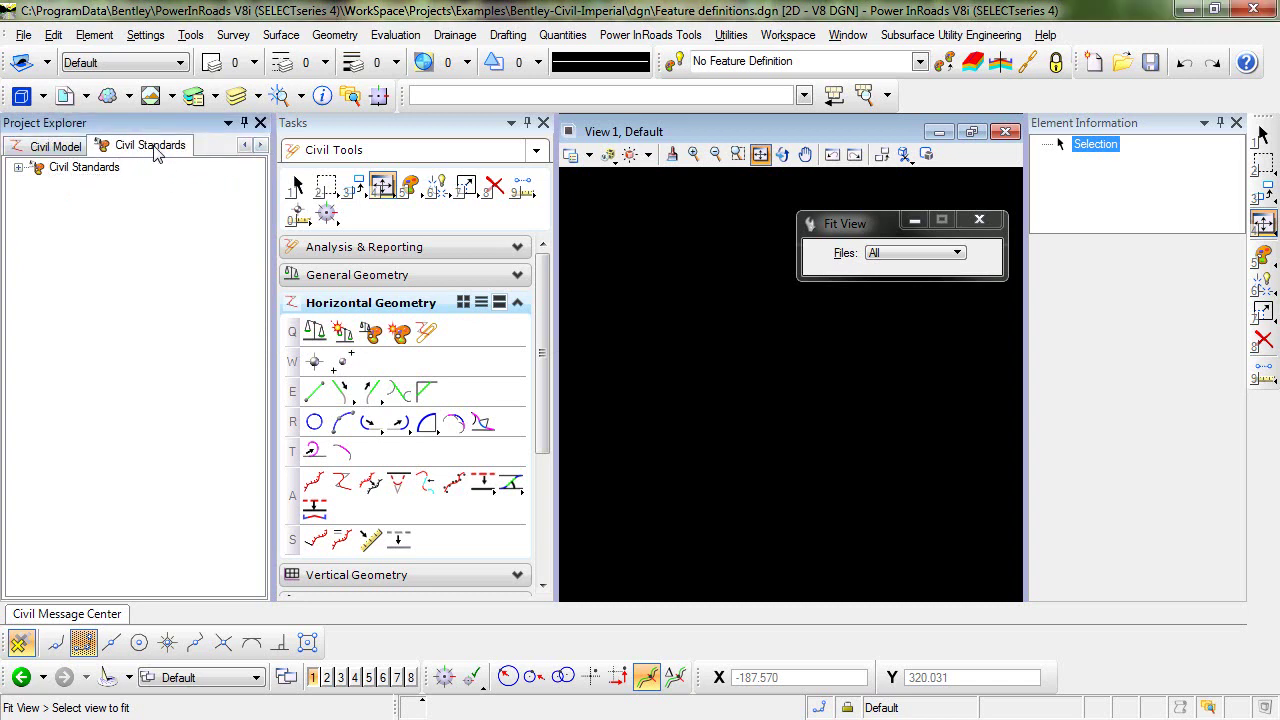
left_click(18, 172)
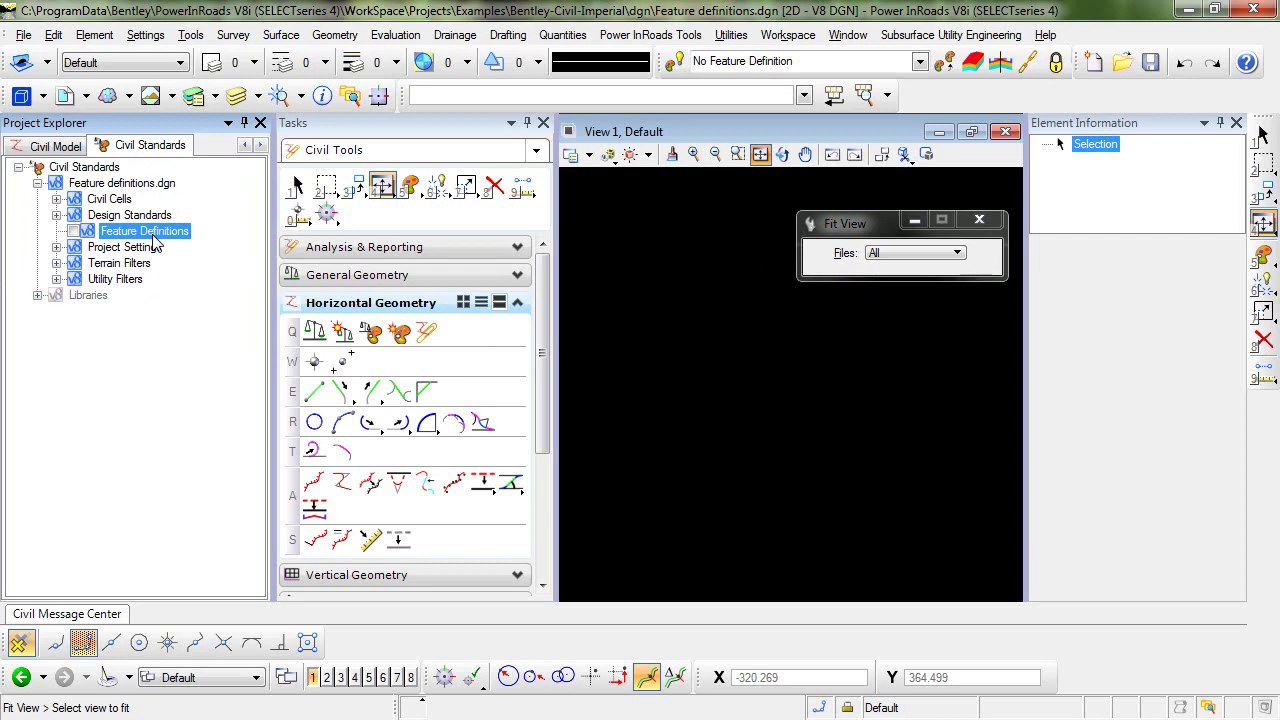
Expand Libraries > Feature Definitions > Feature Definition Model > Linear > Geometry to list Geom_Centerline through Matchline.
left_click(37, 297)
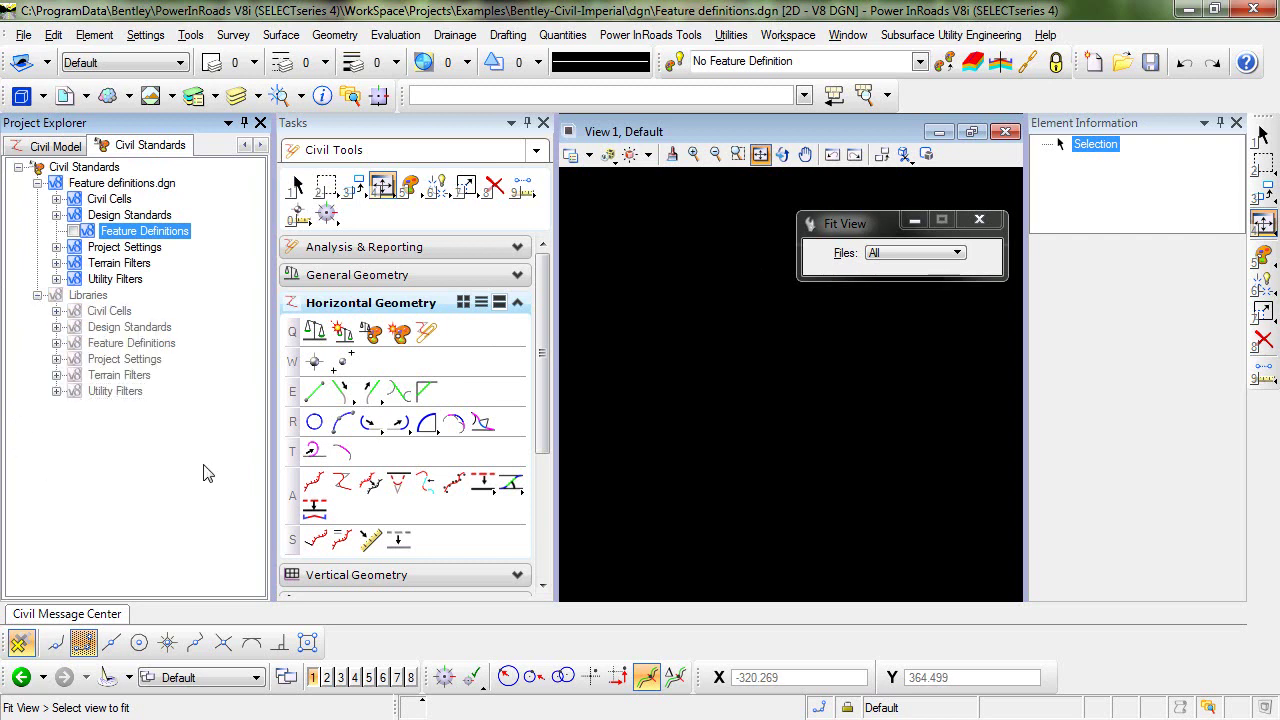
left_click(56, 343)
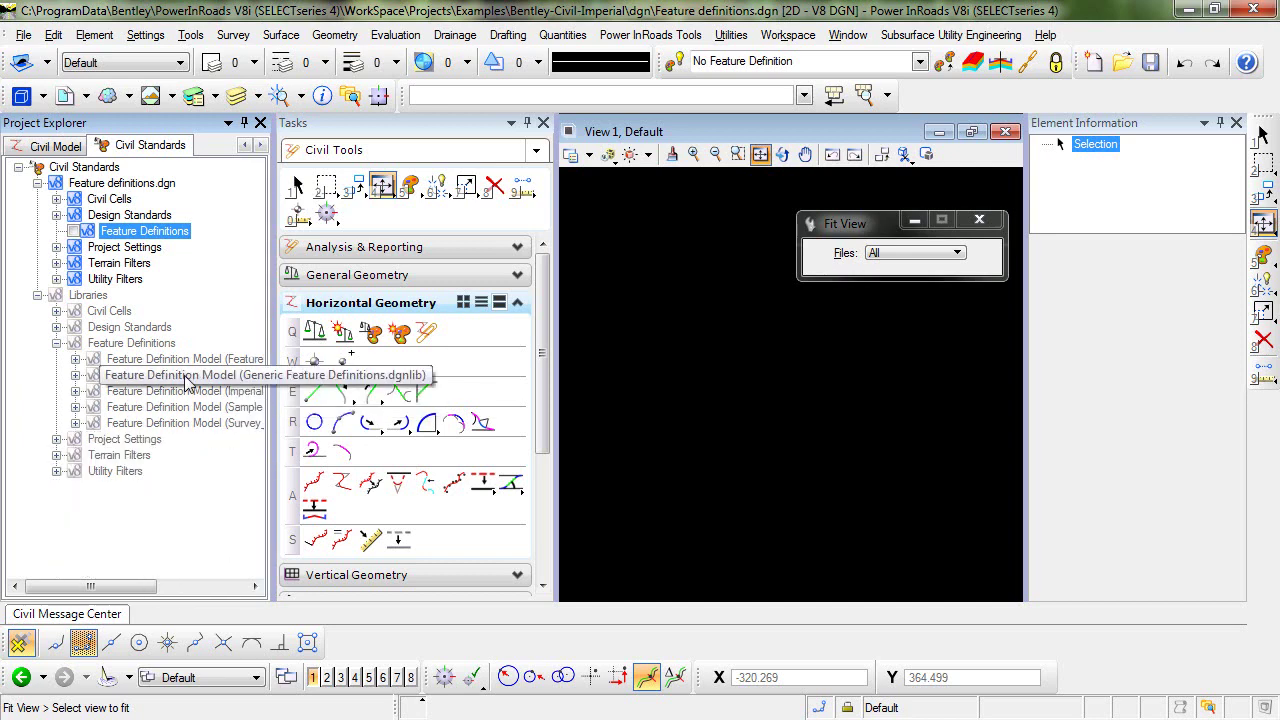
left_click(75, 359)
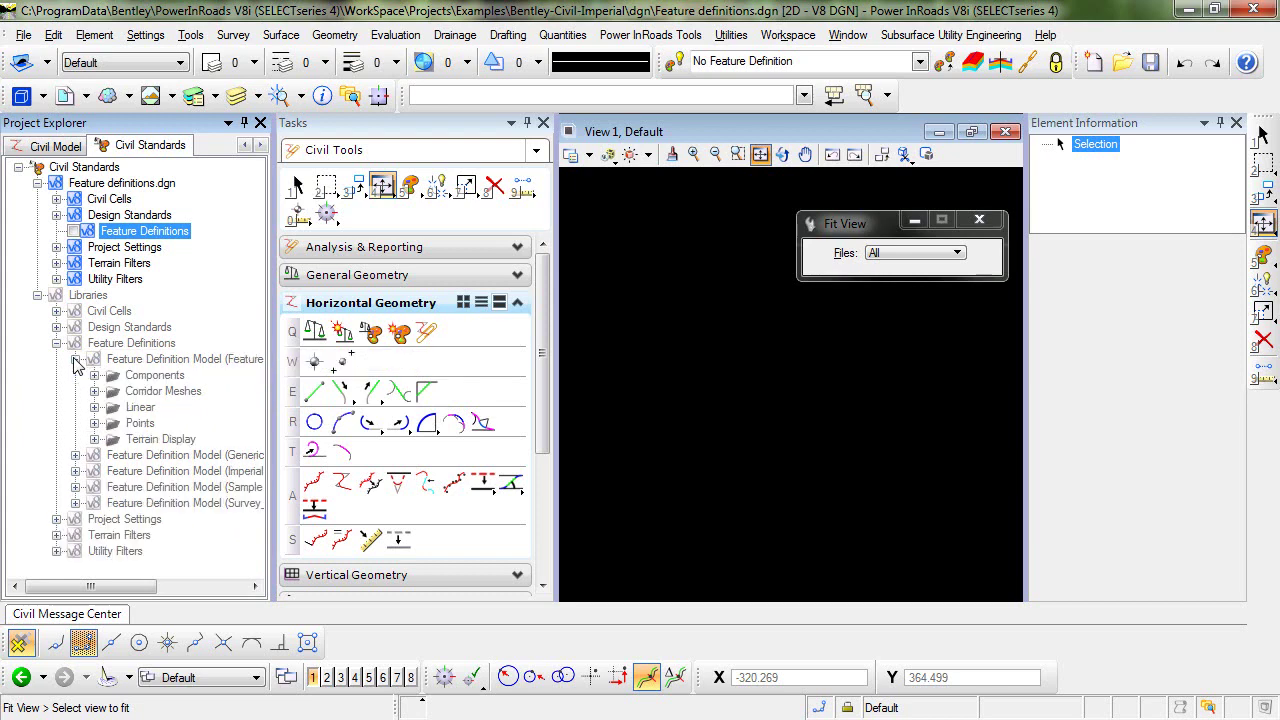
left_click(94, 407)
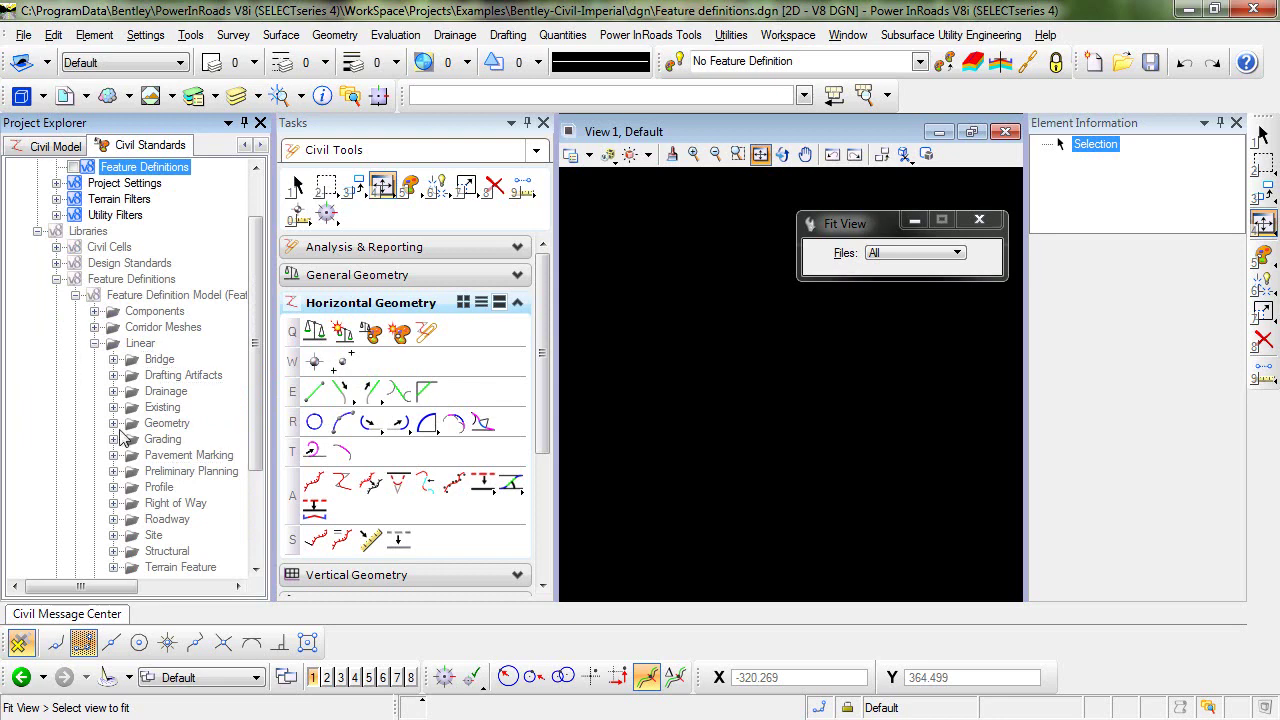
left_click(113, 424)
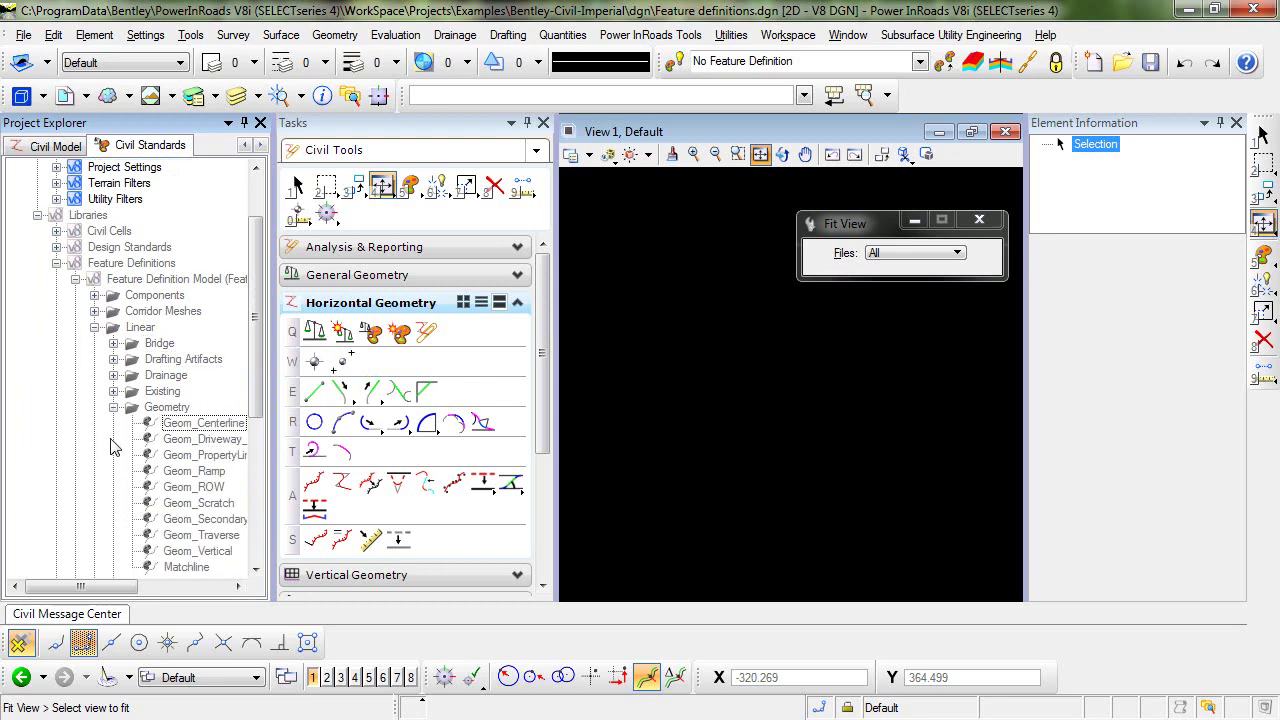
Draw the GeomCL line between points, from lower left to upper right in View 1.
left_click(315, 393)
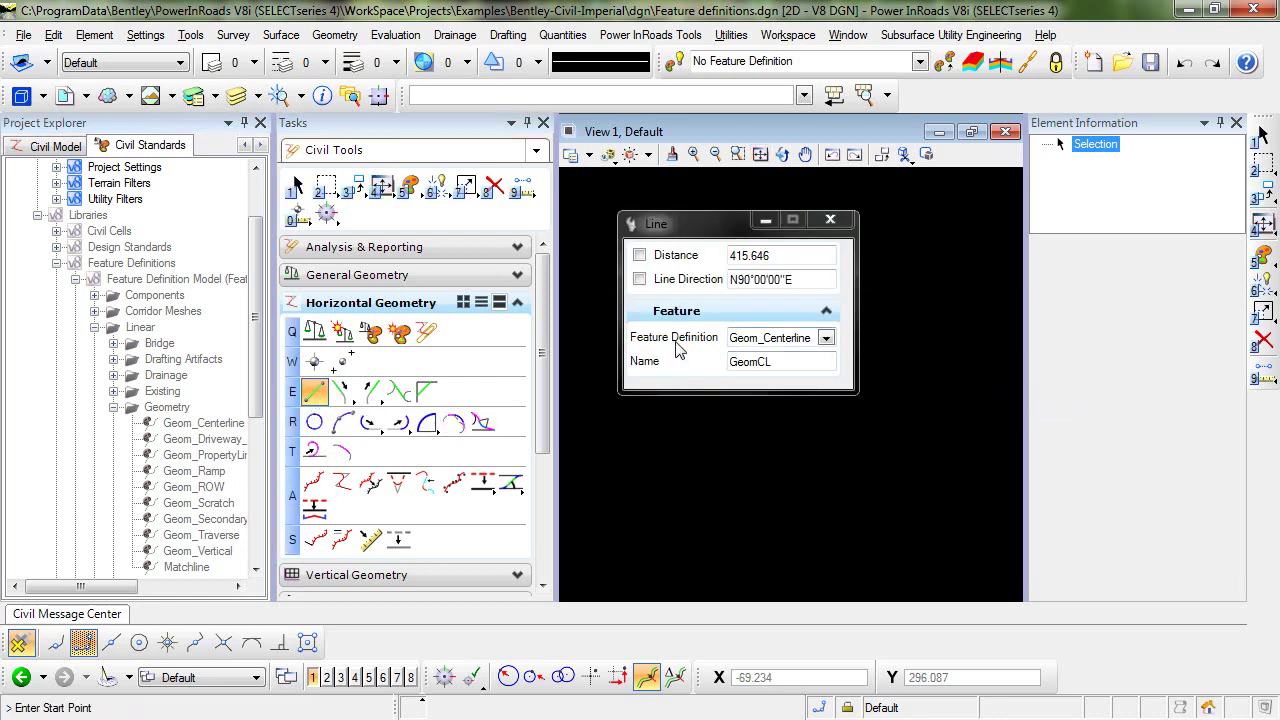
left_click(734, 362)
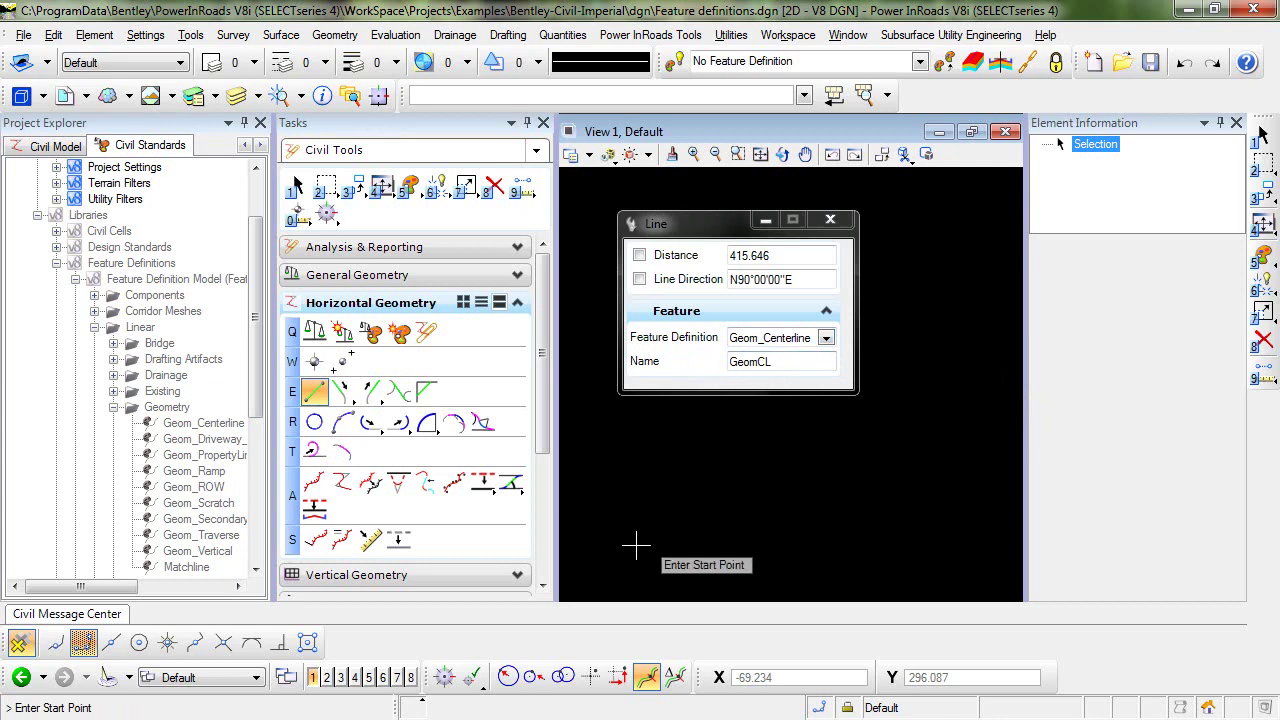
left_click(602, 537)
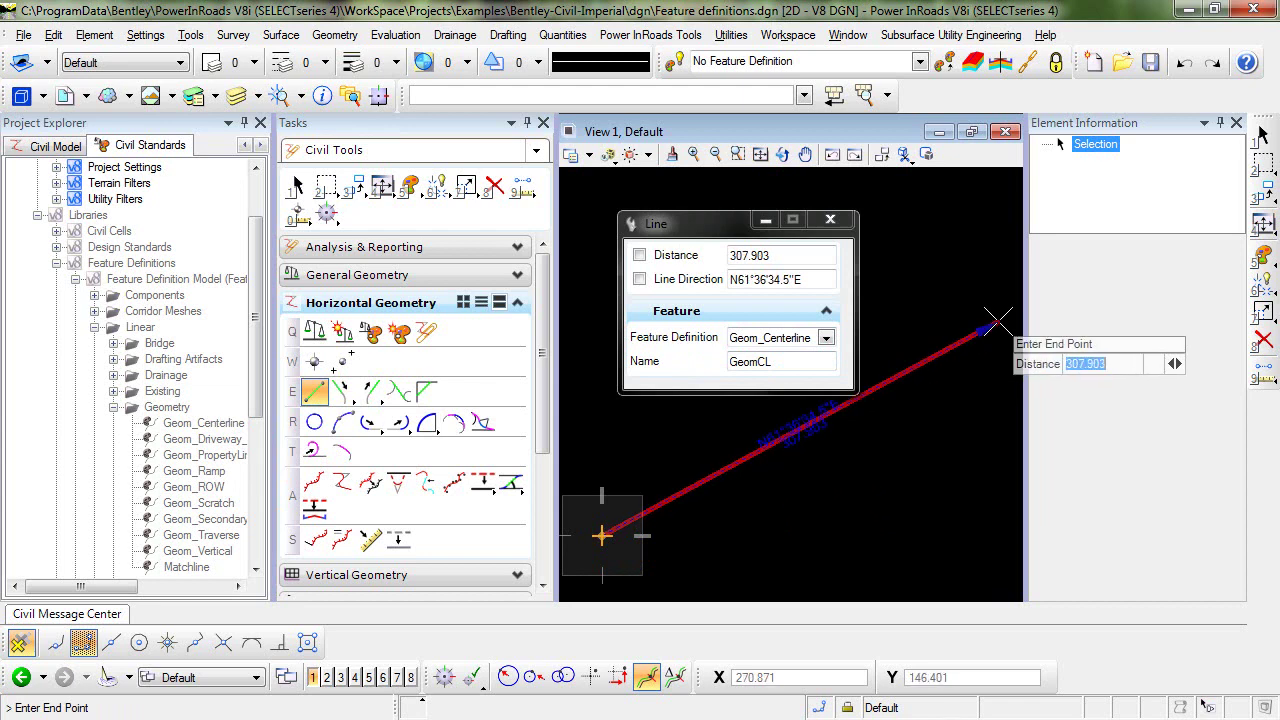
left_click(997, 320)
Select GeomCL to confirm its Geom_Centerline feature definition and 307.903 length, then deselect it.
left_click(296, 187)
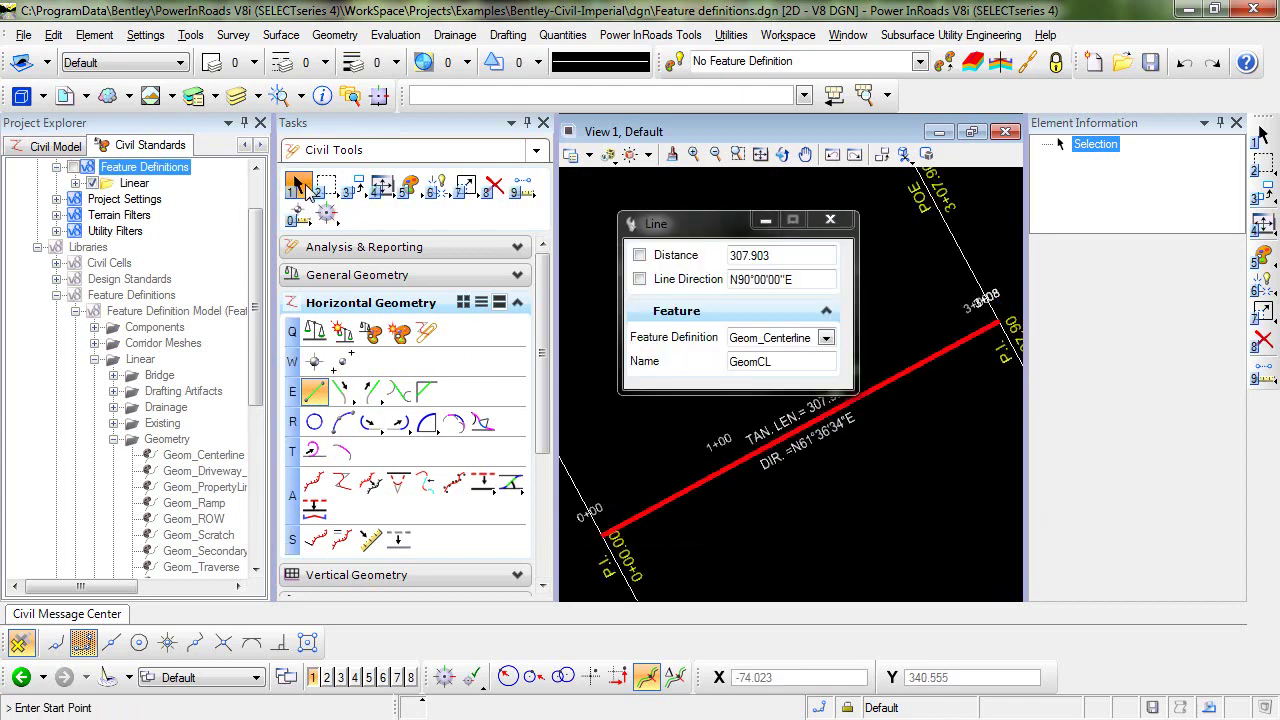
left_click(695, 487)
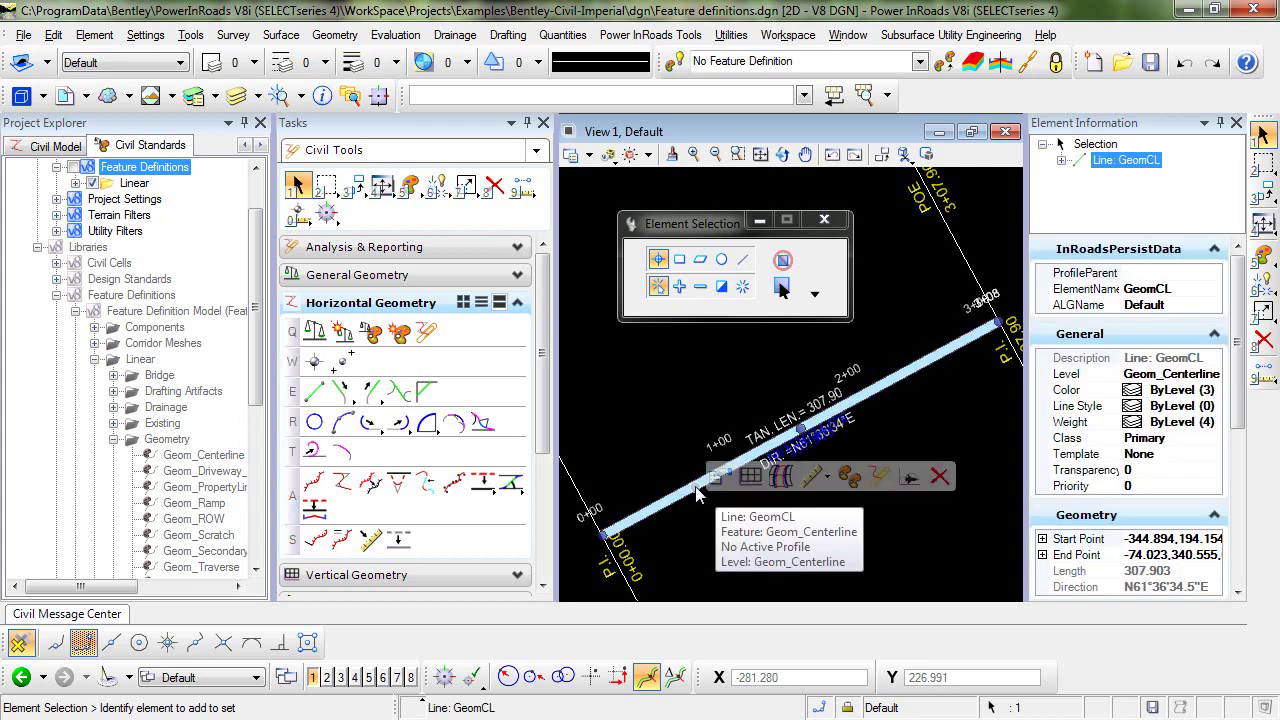
mouse_move(716, 475)
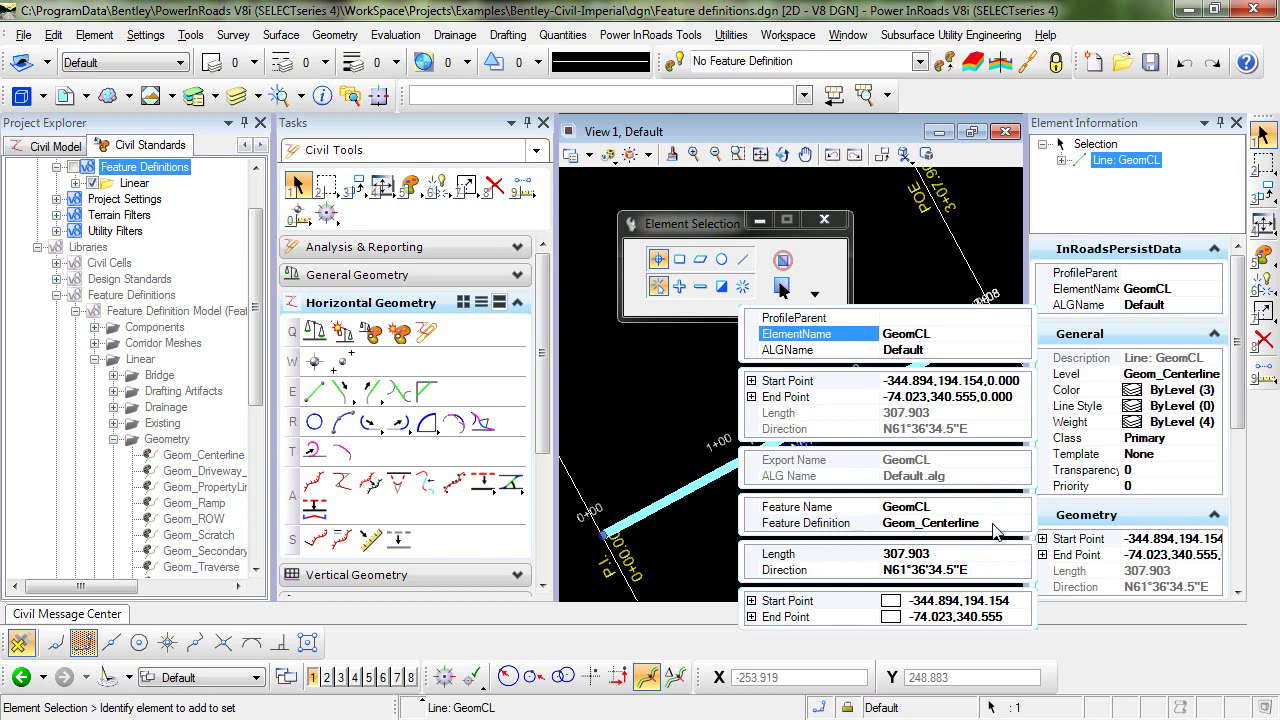
key("Escape")
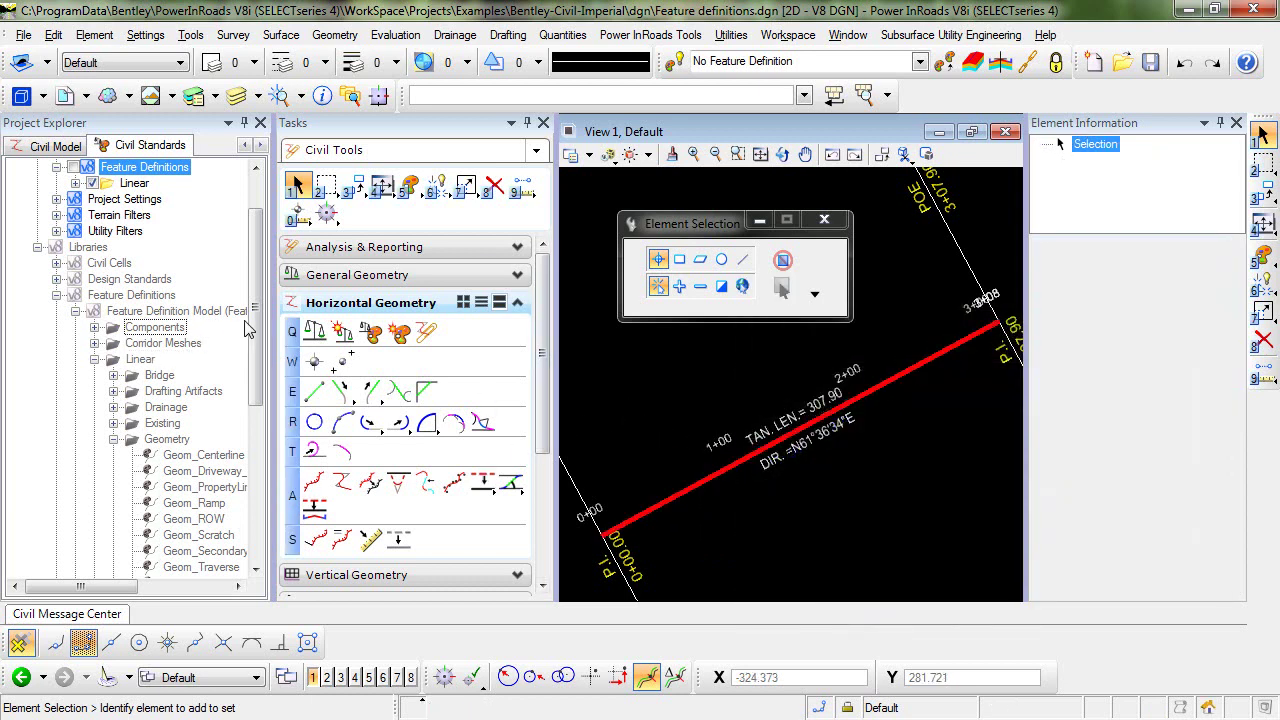
Show the DGN's Linear > Geometry > Geom_Centerline properties, down to name prefix GeomCL and plan style.
scroll(252, 330, "up", 2)
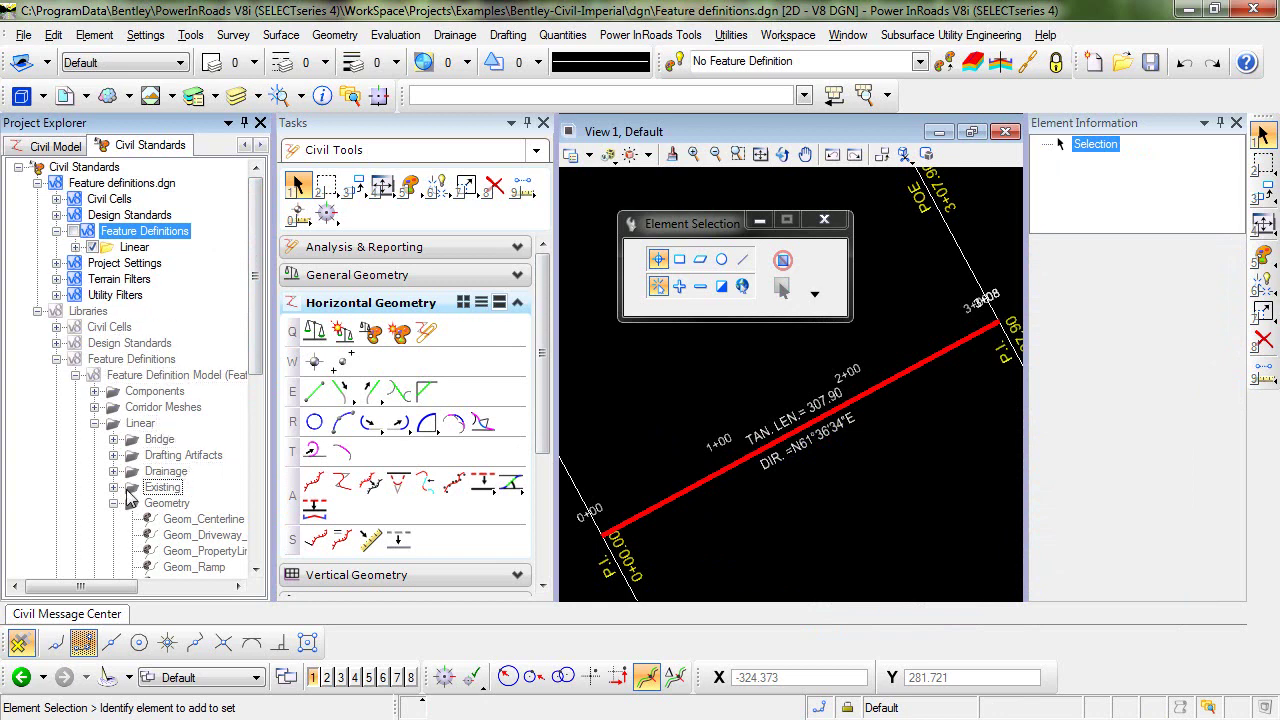
left_click(76, 247)
left_click(95, 263)
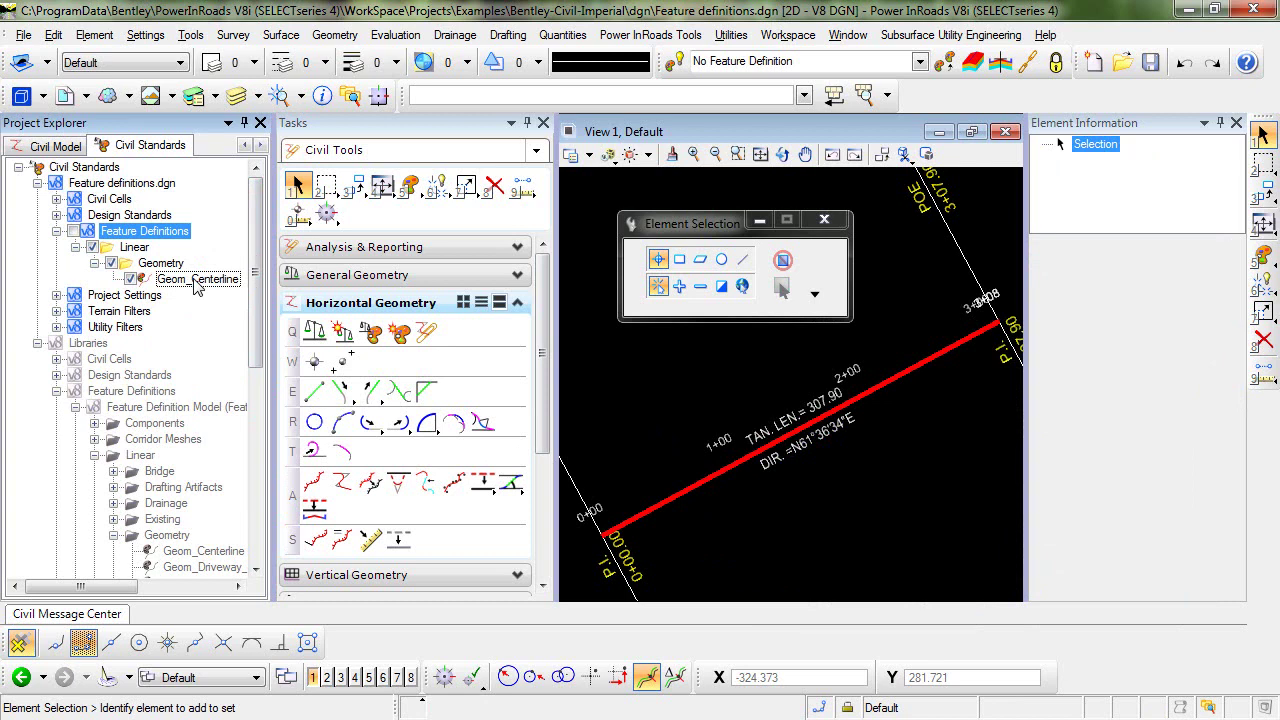
left_click(196, 280)
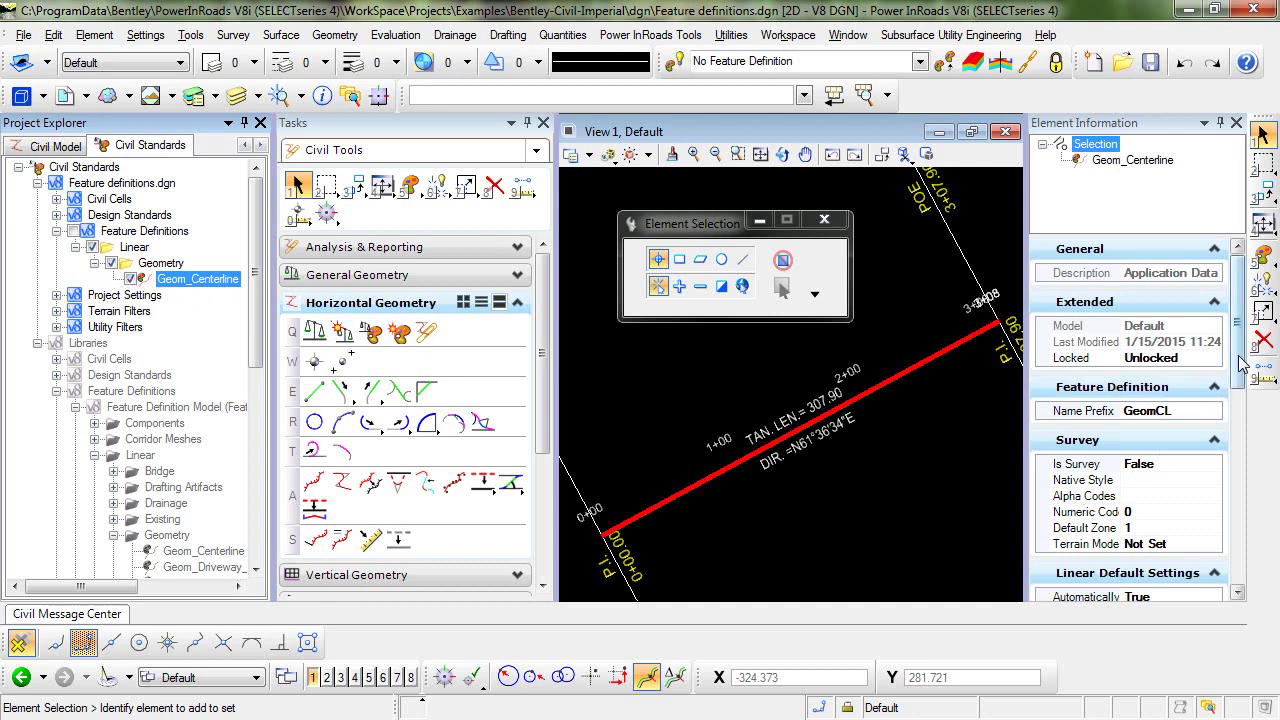
left_click_drag(1243, 364, 1240, 478)
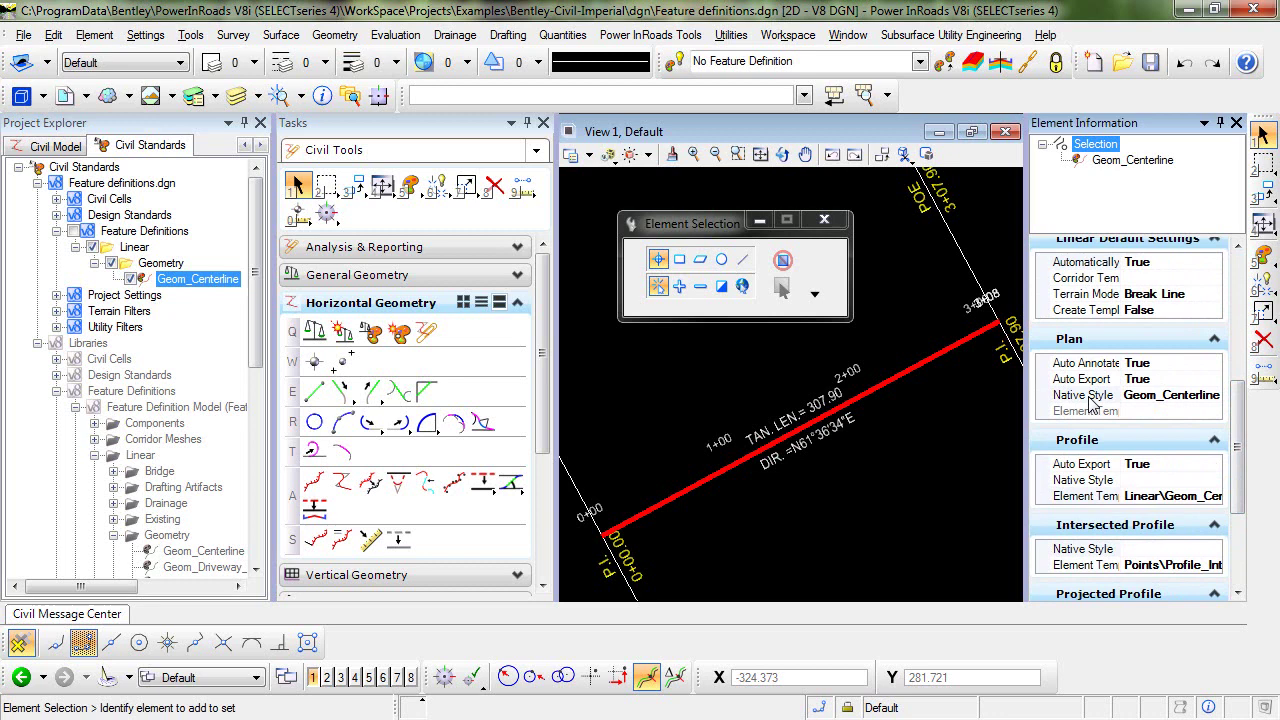
Change Geom_Centerline's Plan native style to Geom_Secondary.
left_click(1192, 398)
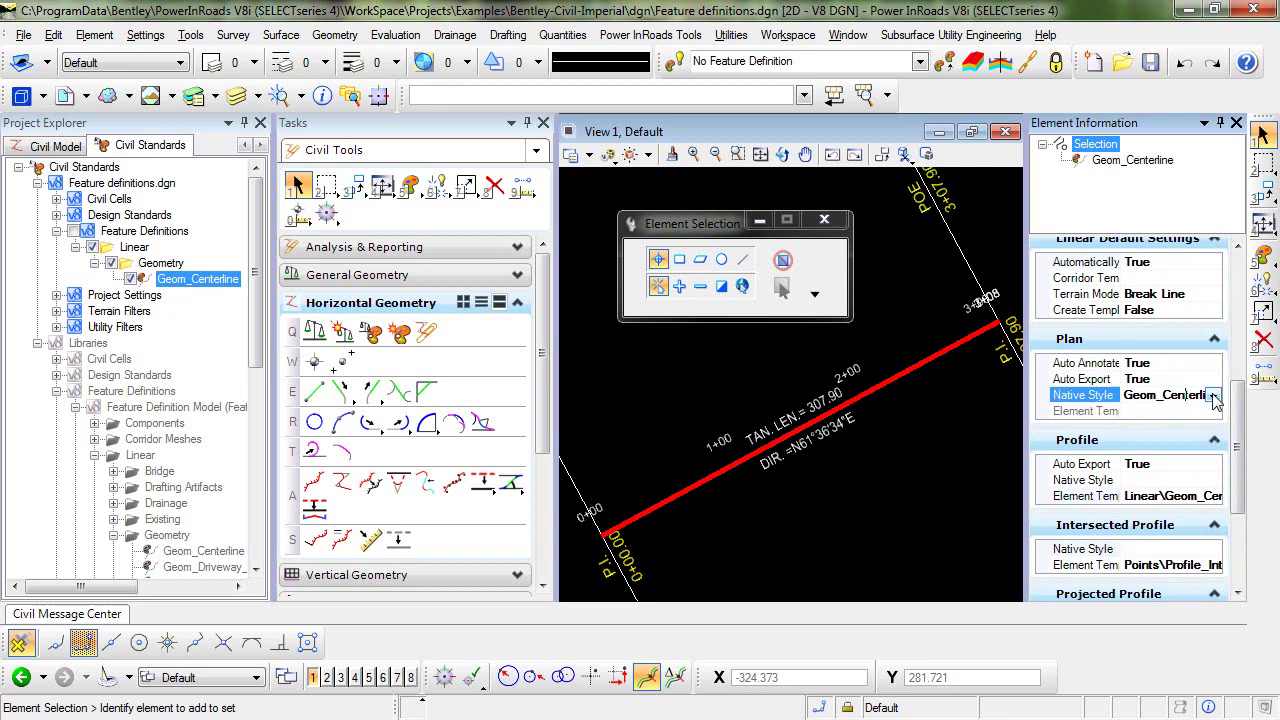
left_click(1214, 396)
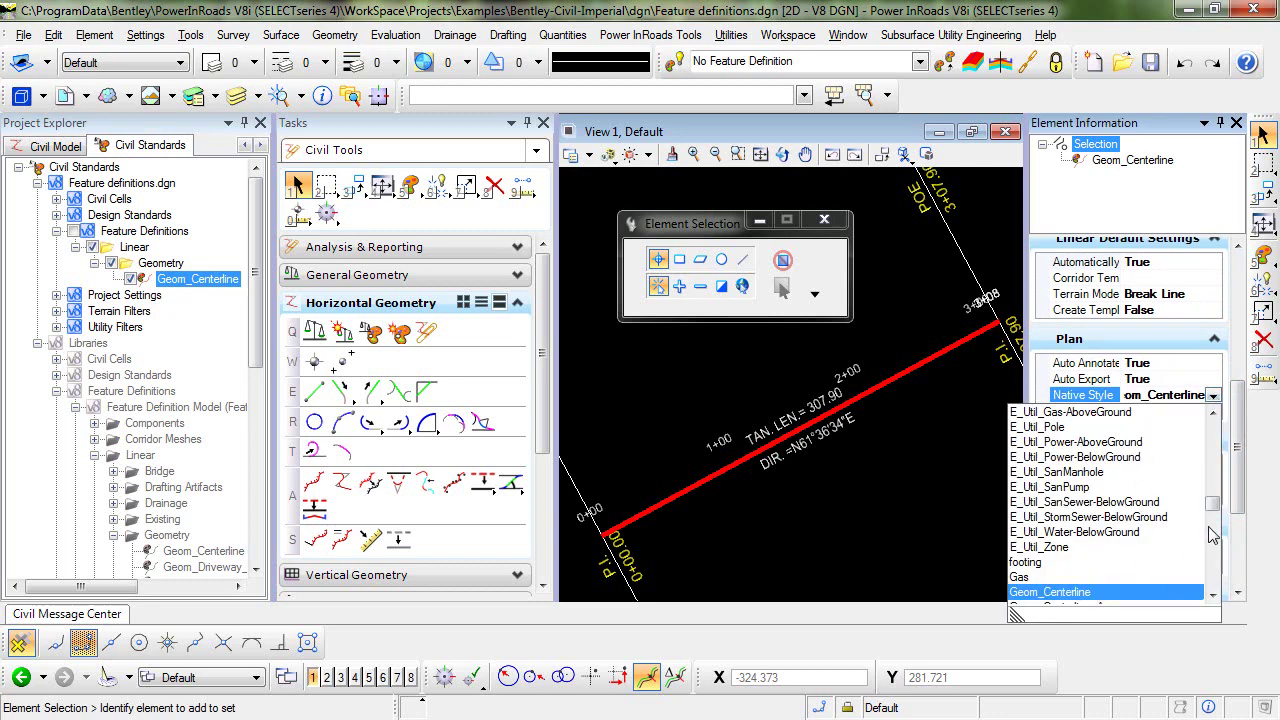
left_click_drag(1213, 508, 1213, 514)
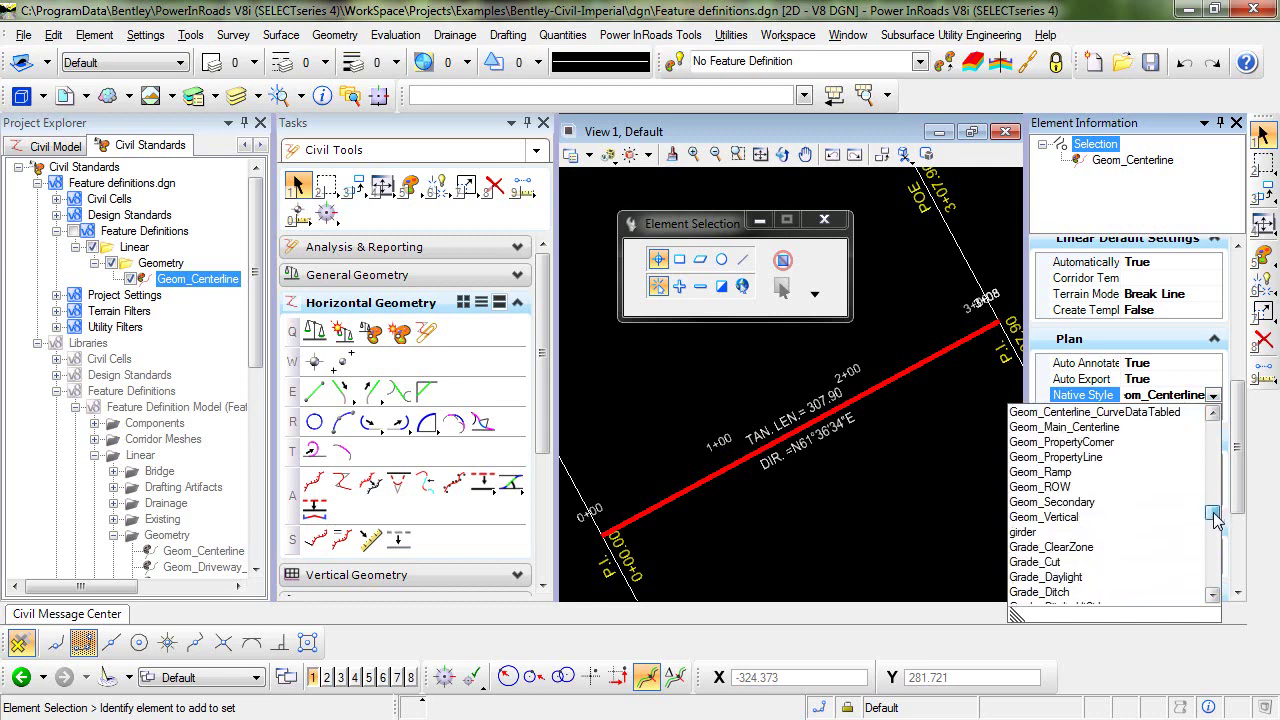
left_click(1035, 505)
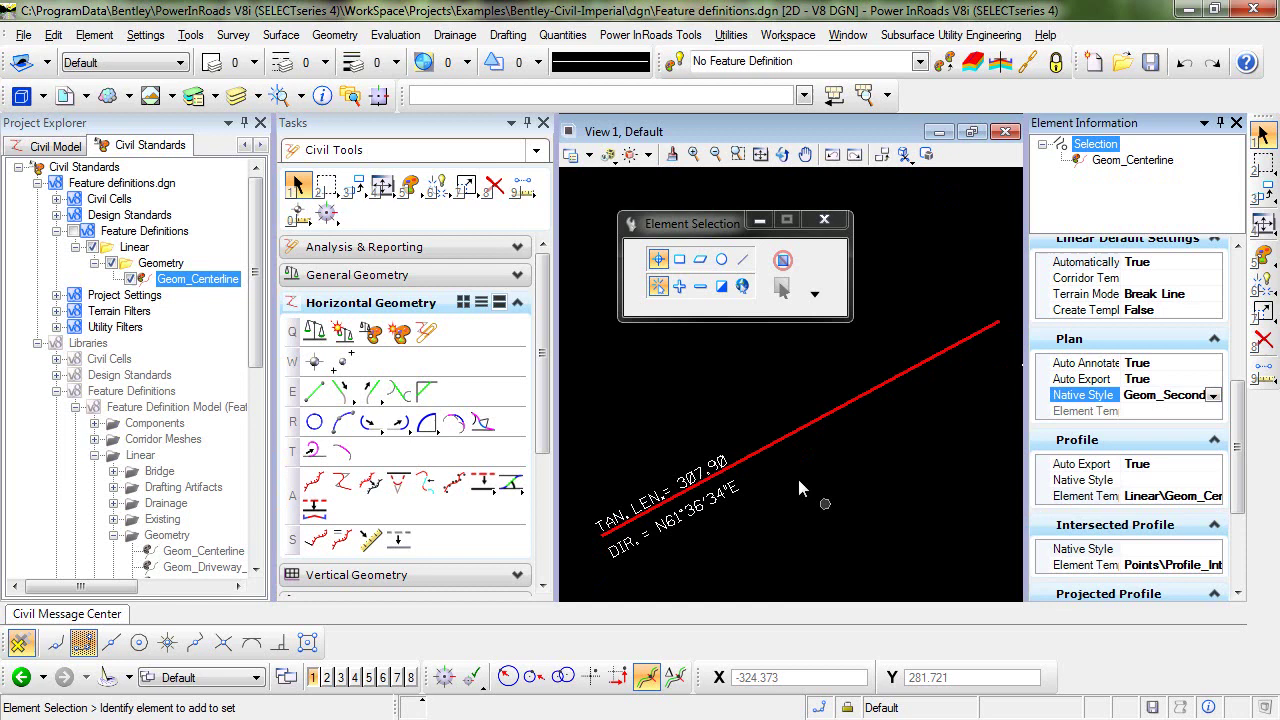
Set Geom_Centerline's plan Auto Annotate to False, removing the length and direction labels.
mouse_move(752, 456)
left_click(1153, 366)
left_click(1212, 364)
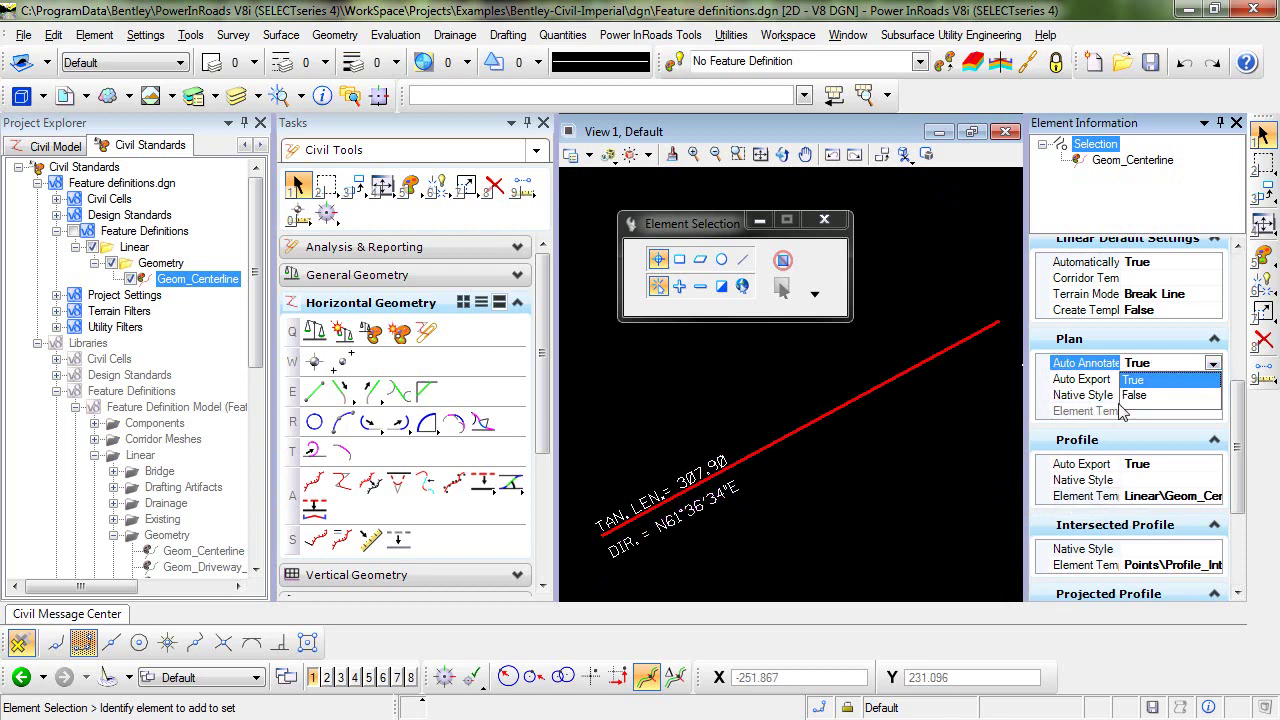
left_click(1135, 397)
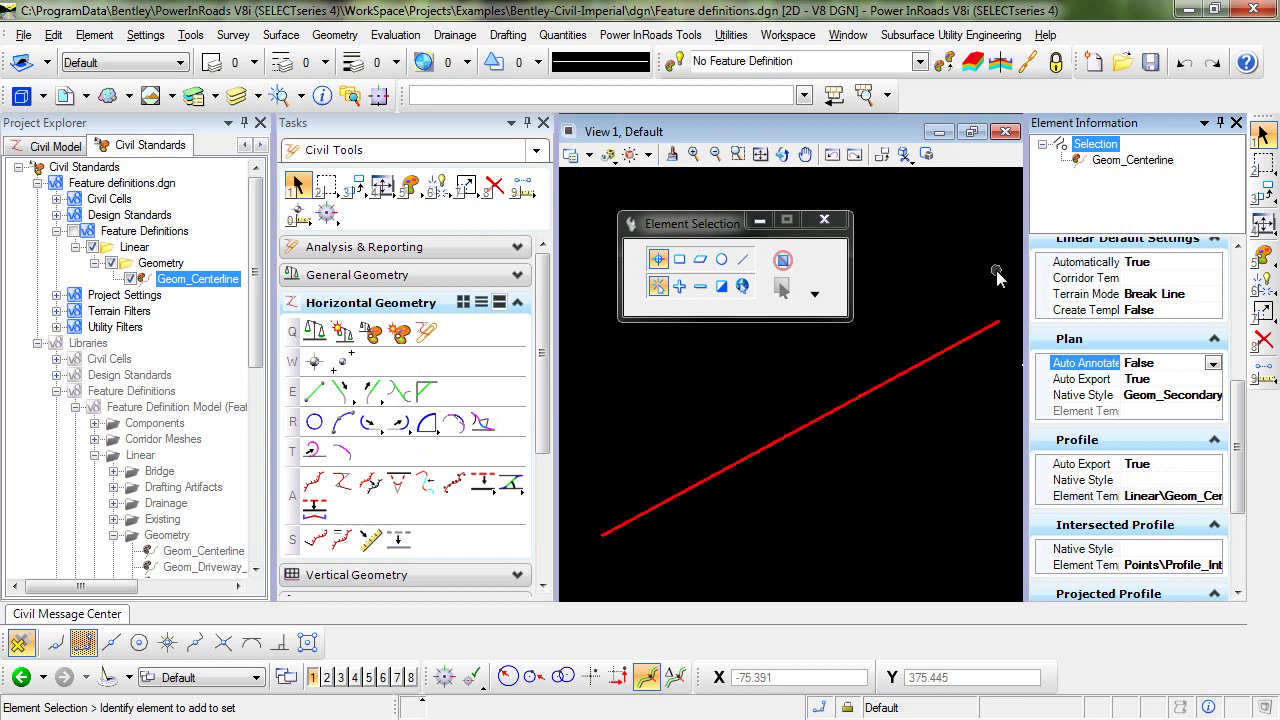
Draw GeomCL2 with the Geom_Centerline definition above the first line, moving the settings aside.
left_click(316, 393)
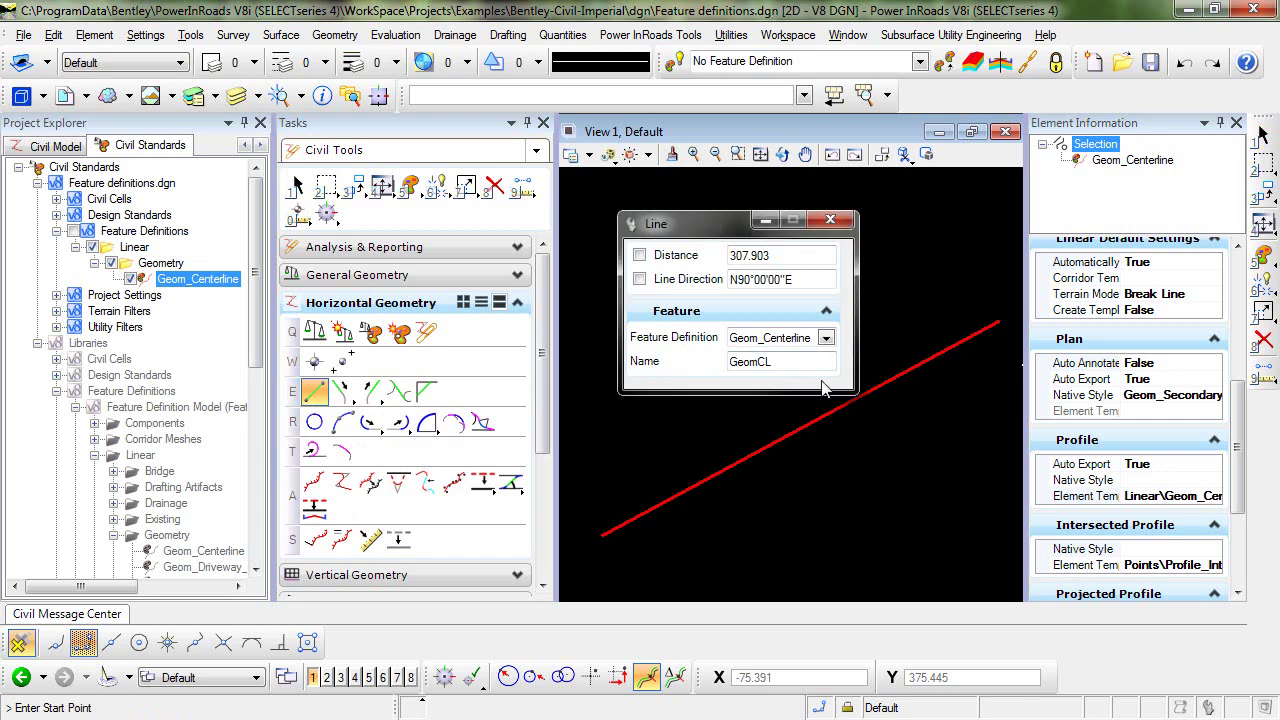
left_click_drag(725, 220, 722, 72)
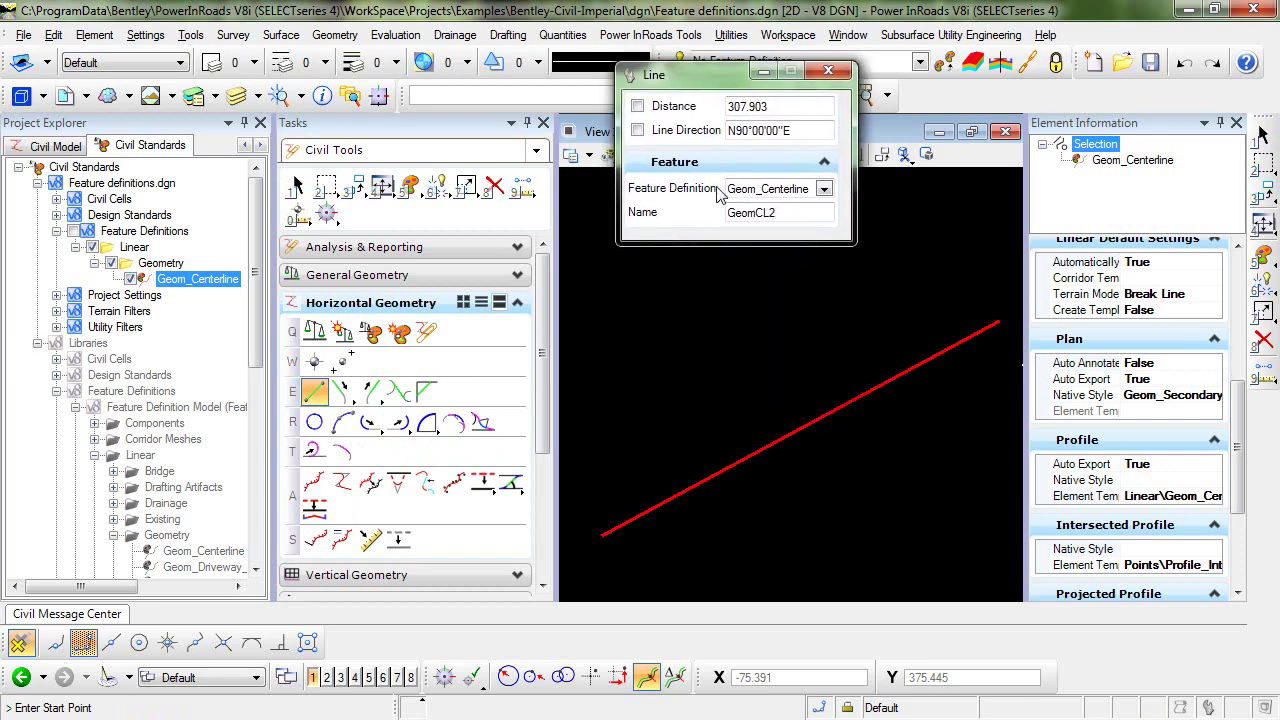
left_click(586, 437)
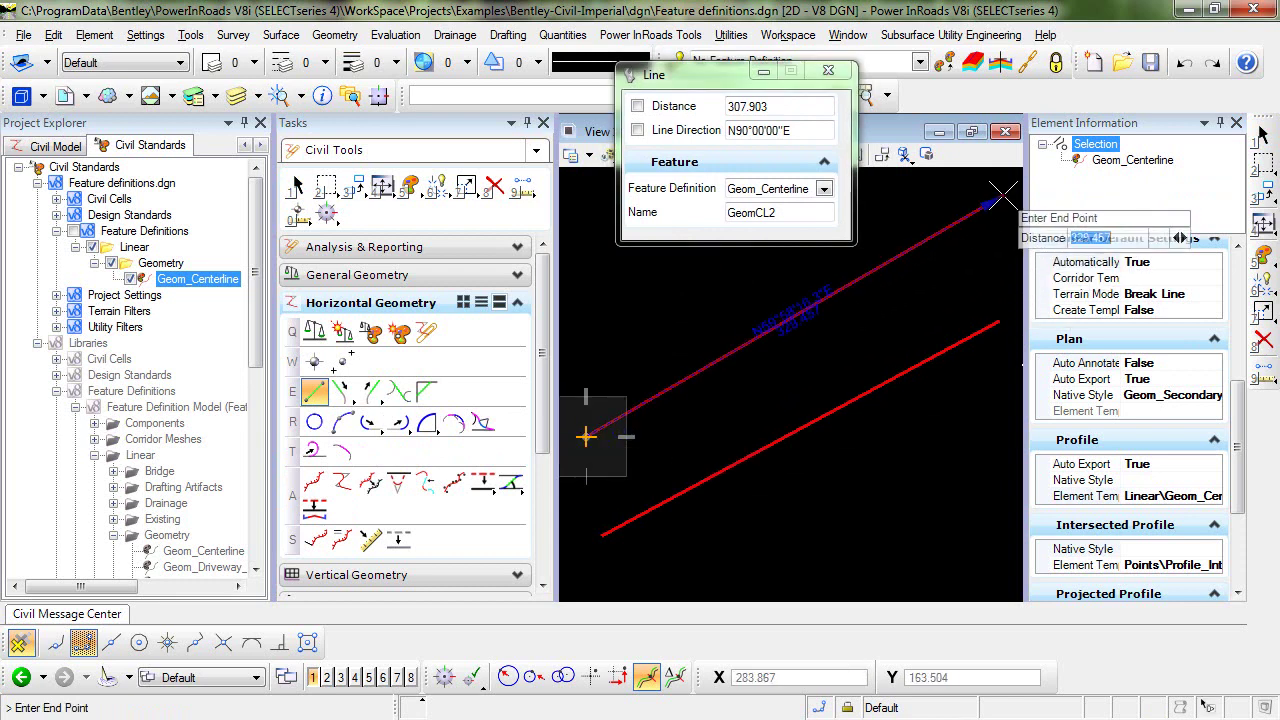
left_click(1000, 196)
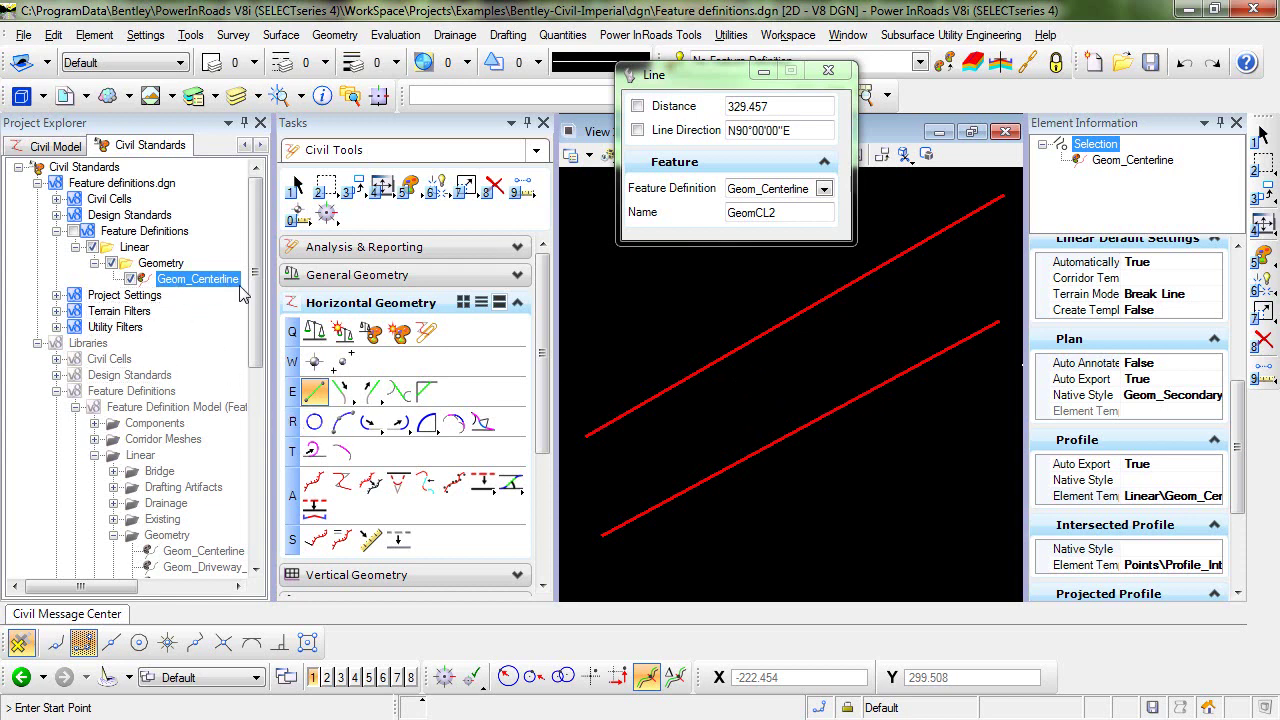
left_click_drag(256, 277, 256, 382)
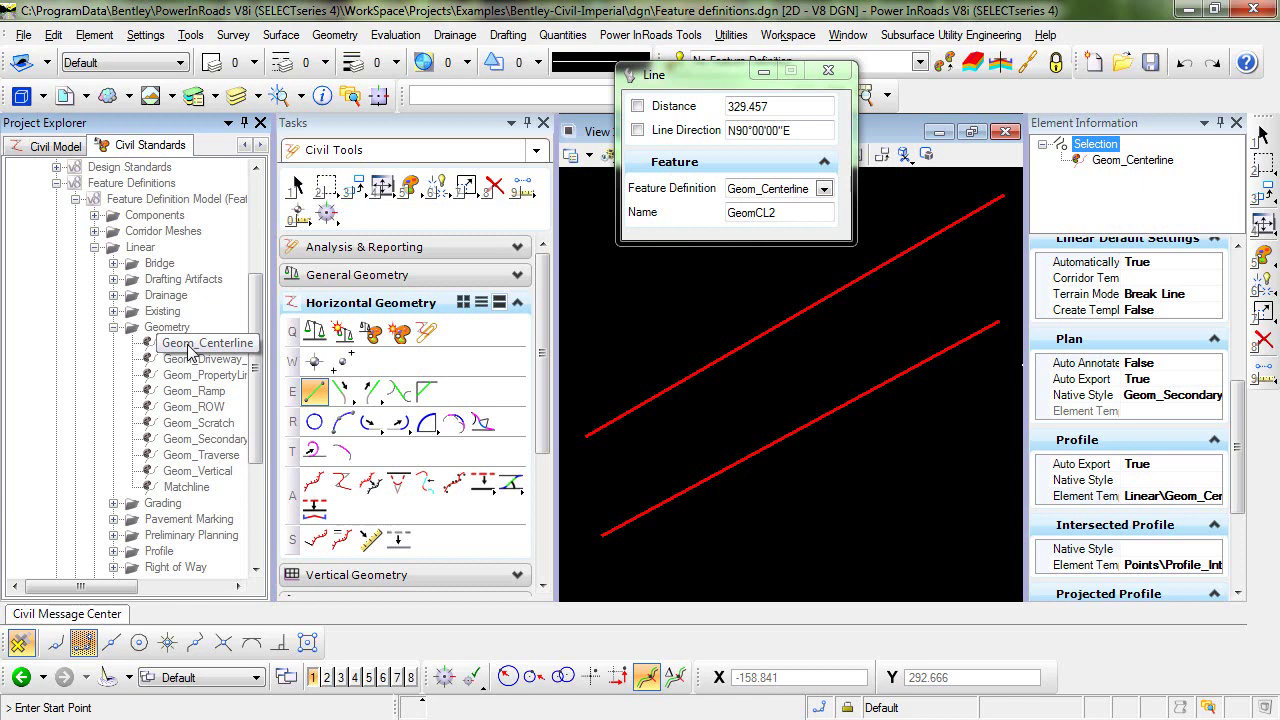
left_click_drag(190, 345, 578, 378)
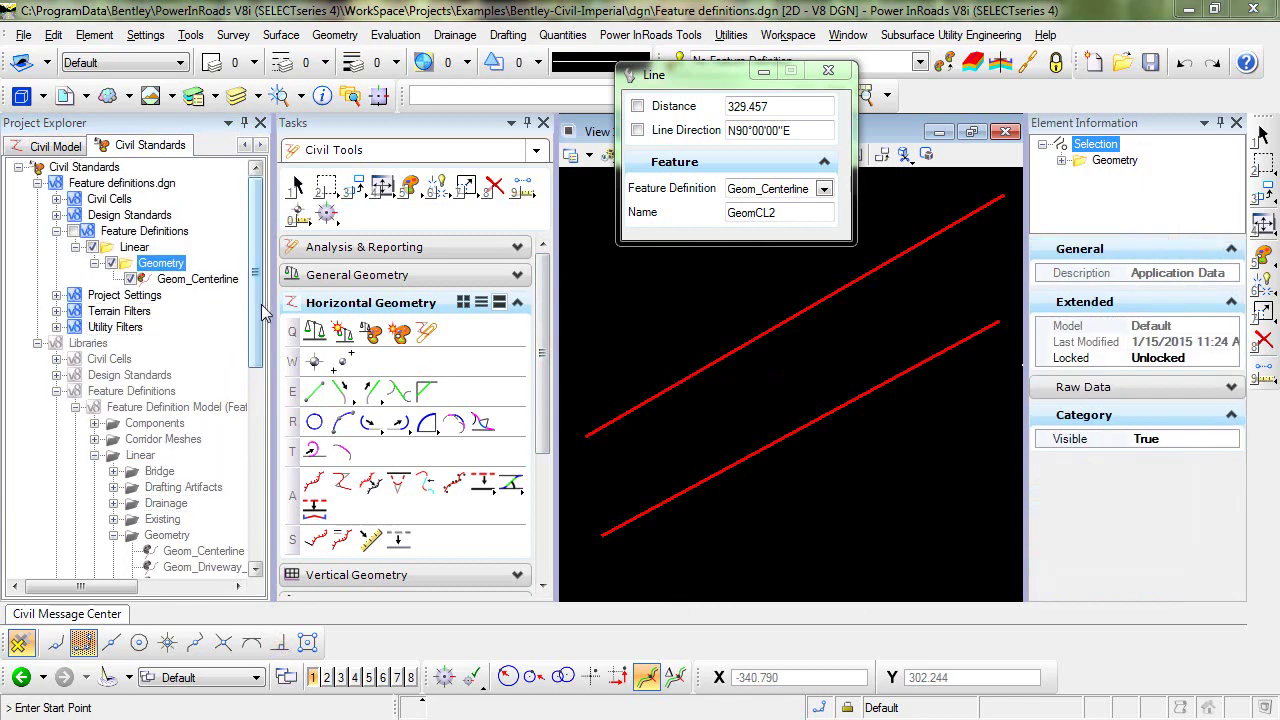
Copy the library's Geom_Centerline and paste it into the DGN's Geometry category as Geom_Centerline2.
left_click_drag(261, 304, 266, 412)
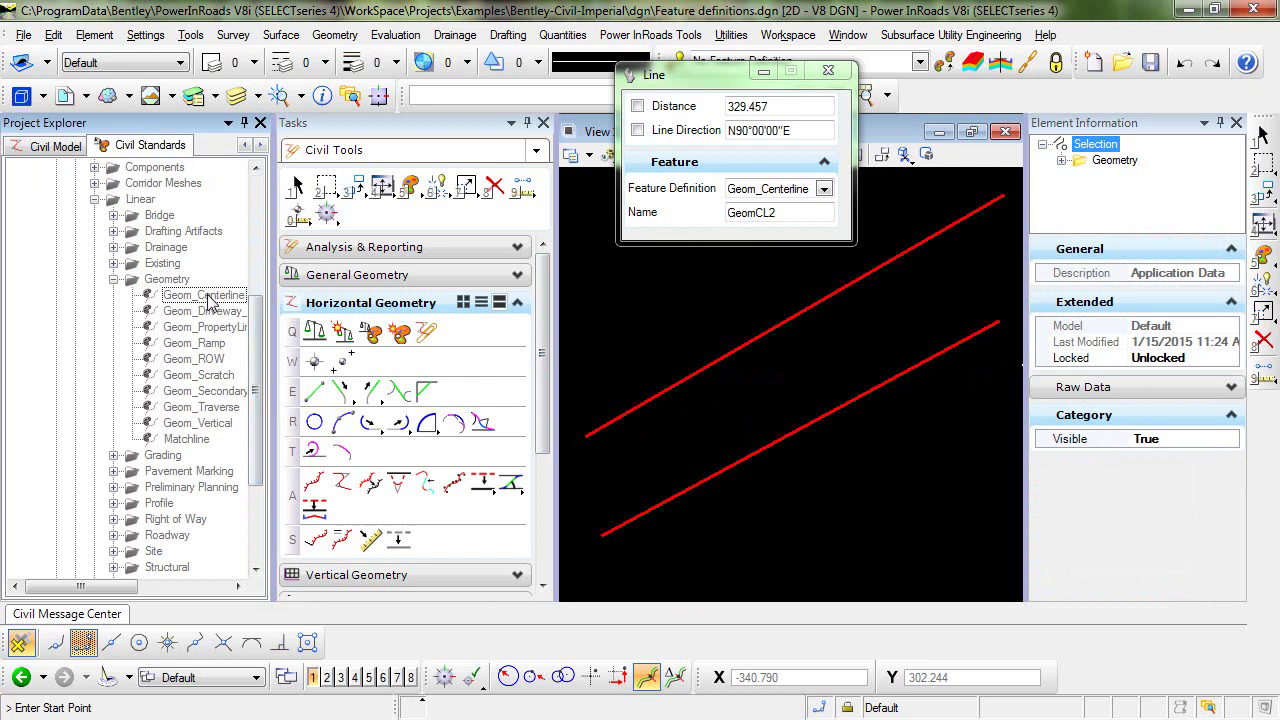
right_click(209, 301)
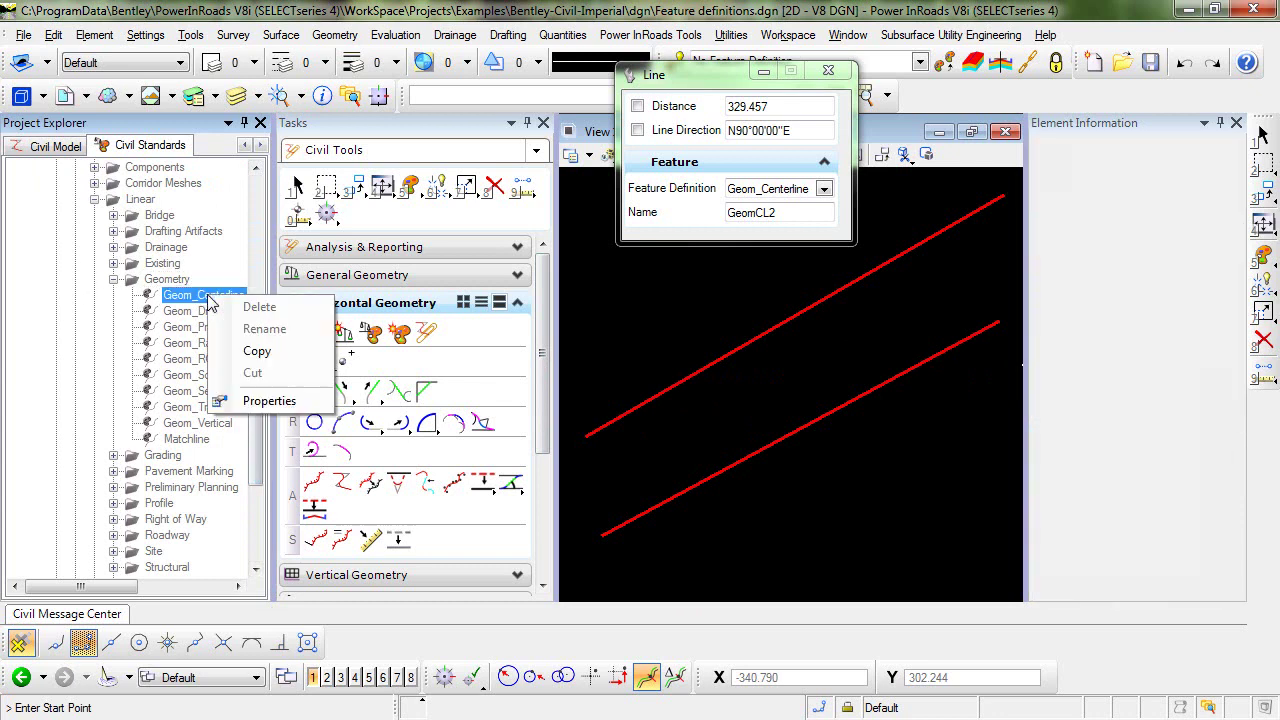
left_click(257, 351)
left_click_drag(257, 358, 261, 308)
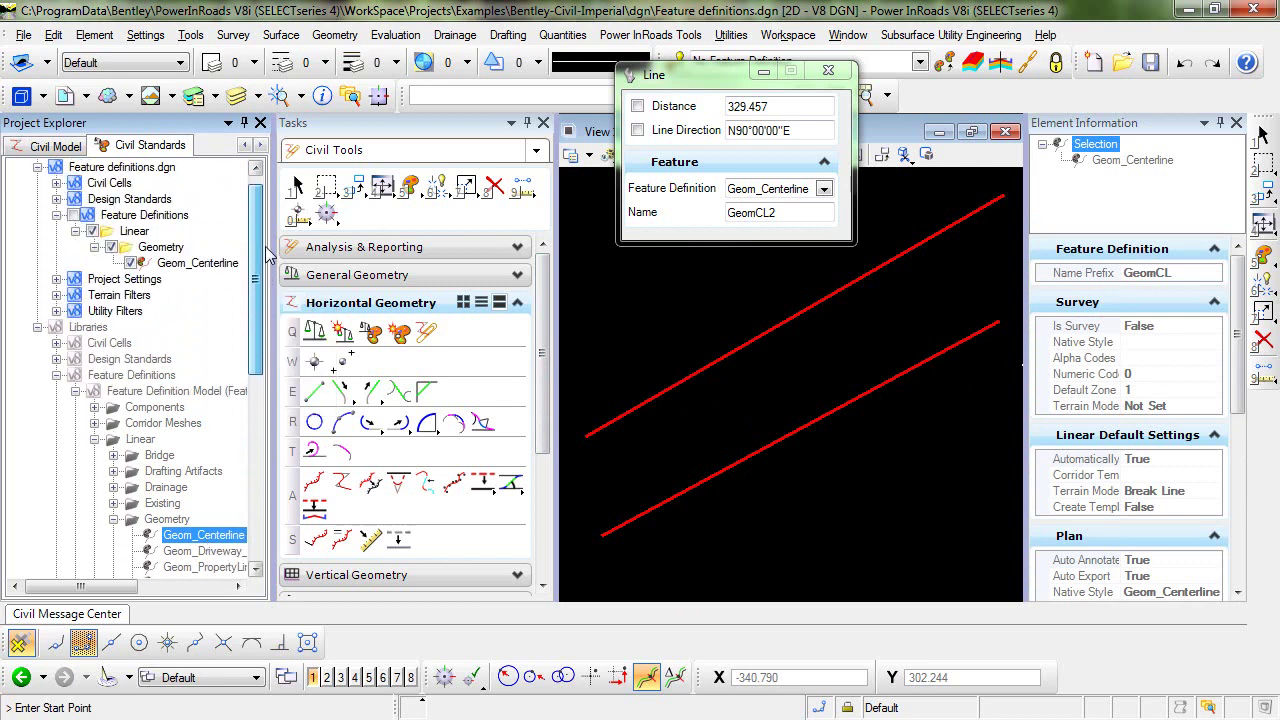
scroll(268, 255, "up", 1)
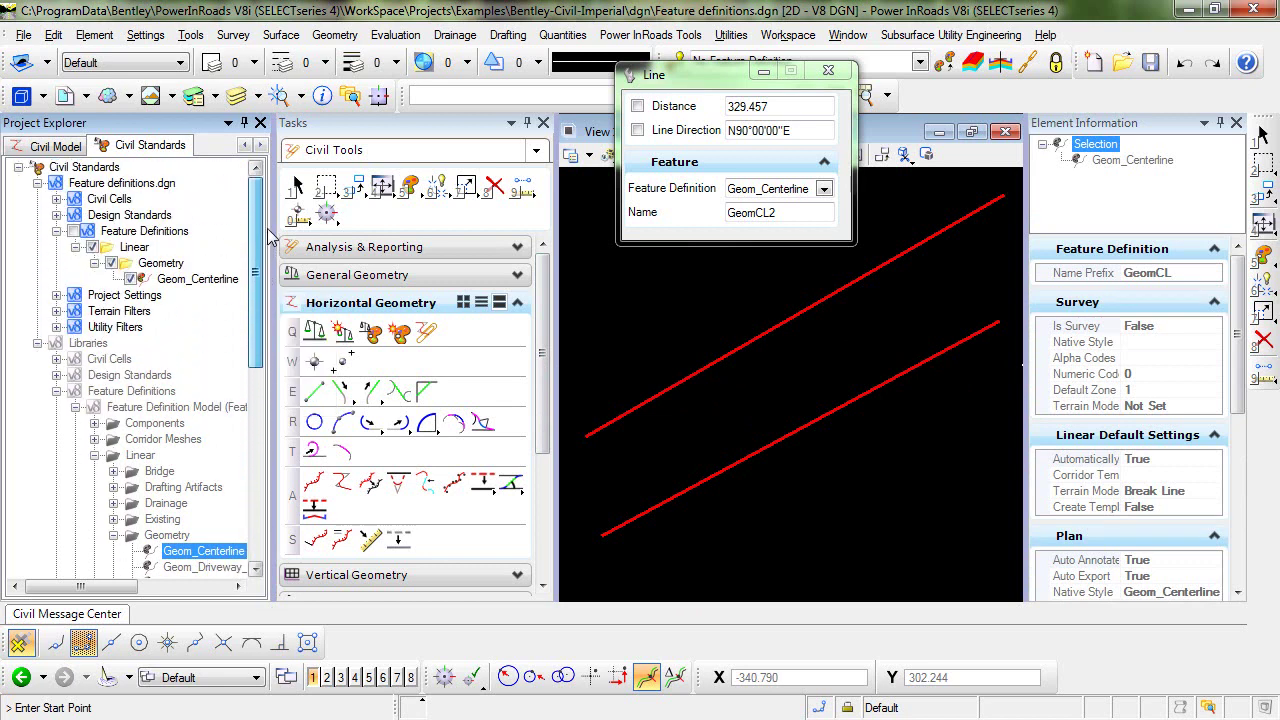
right_click(168, 266)
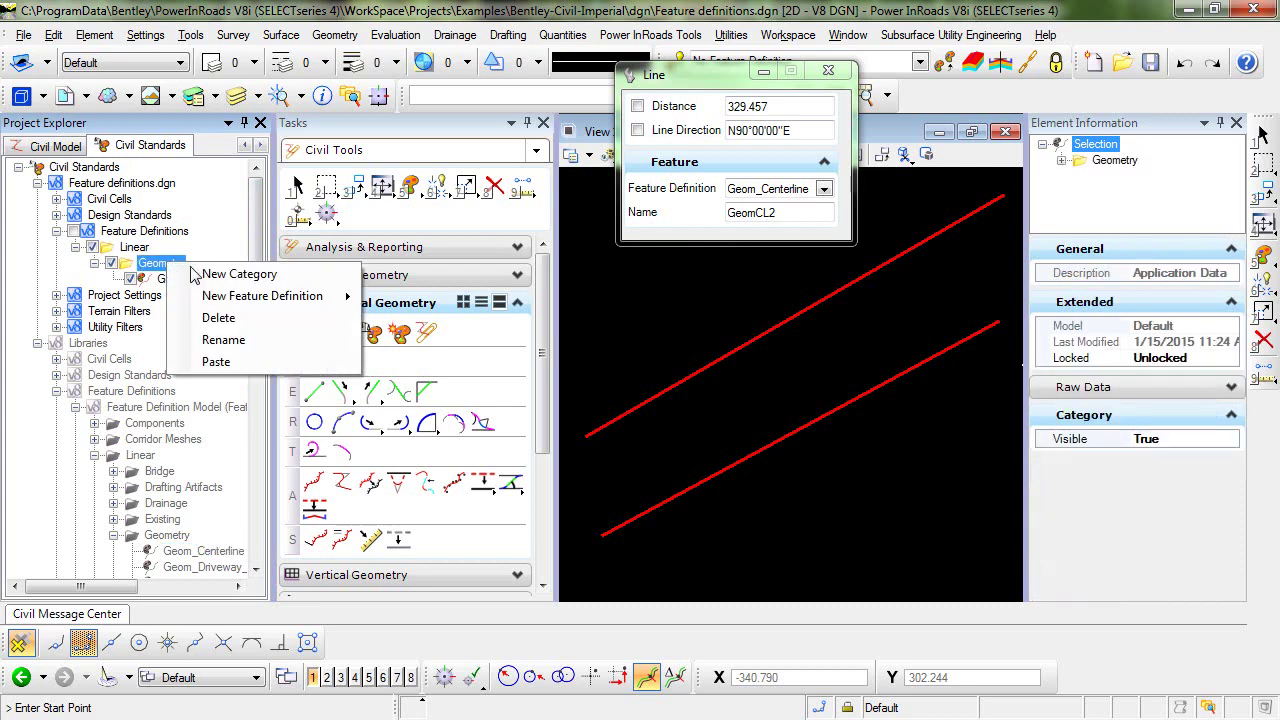
left_click(216, 362)
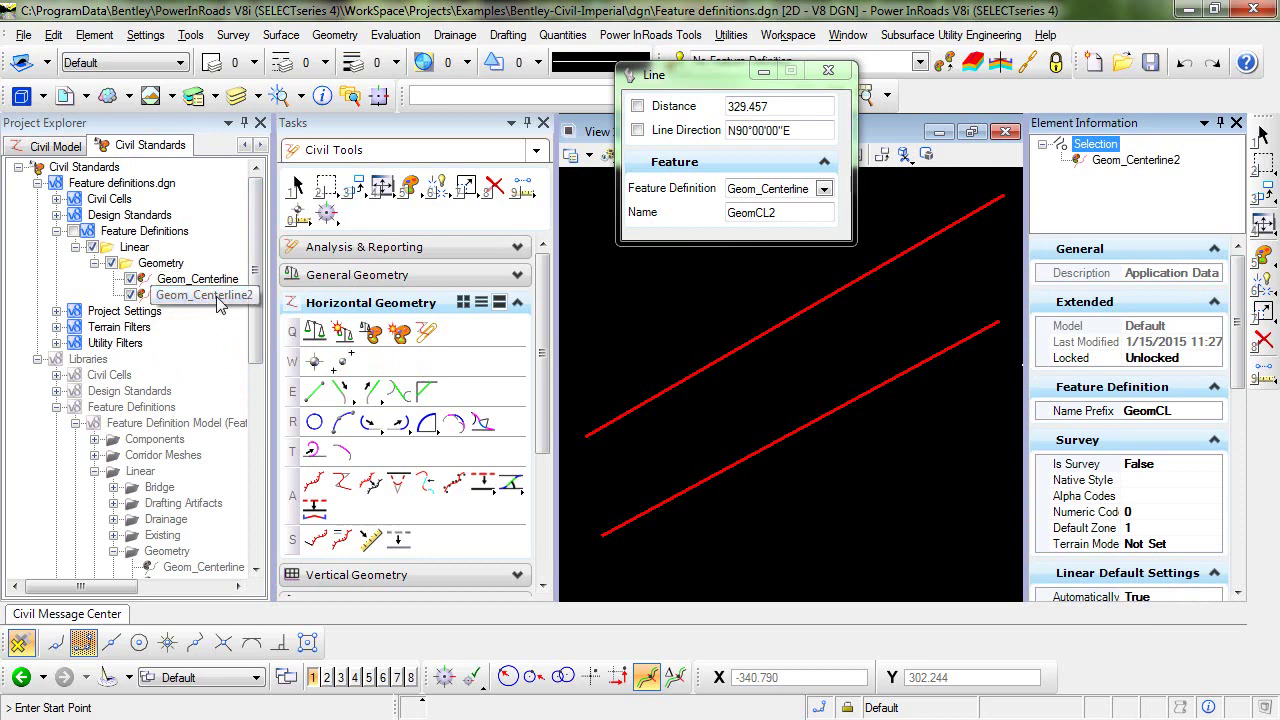
Rename the DGN's Geom_Centerline to Geom_Centerline_revised.
right_click(218, 283)
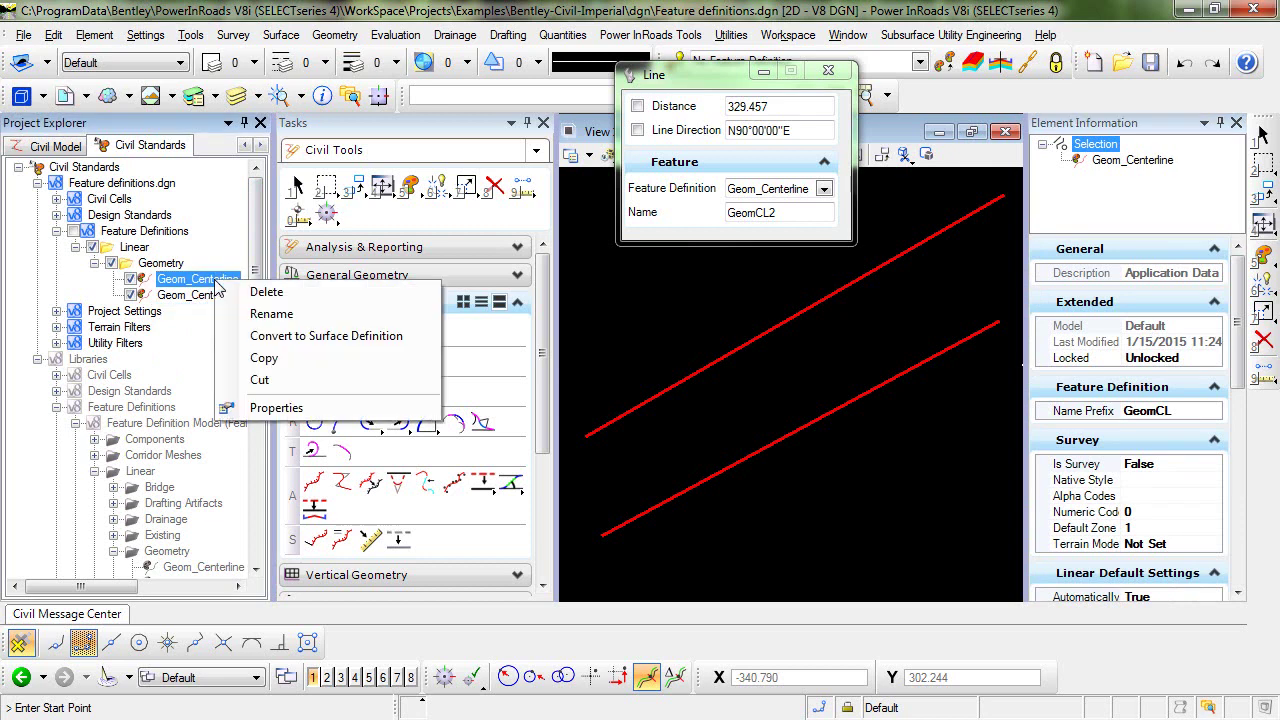
left_click(271, 313)
left_click(215, 281)
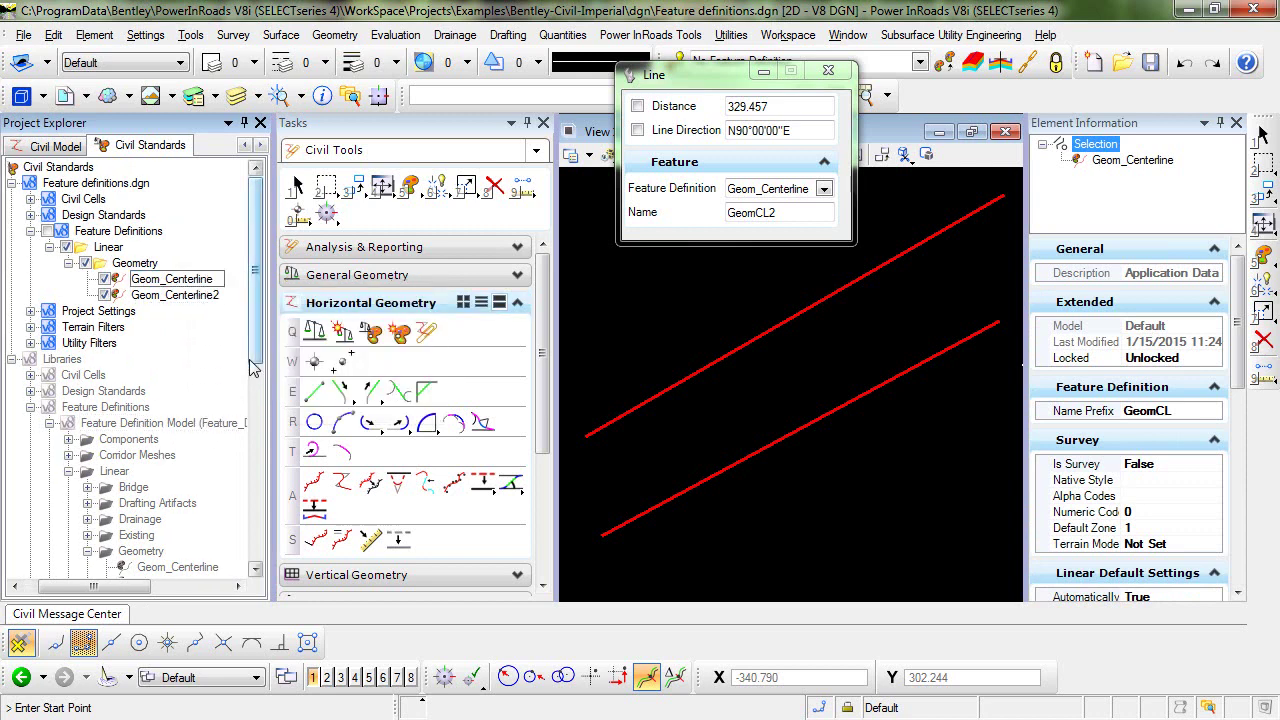
type("_revised")
key("Return")
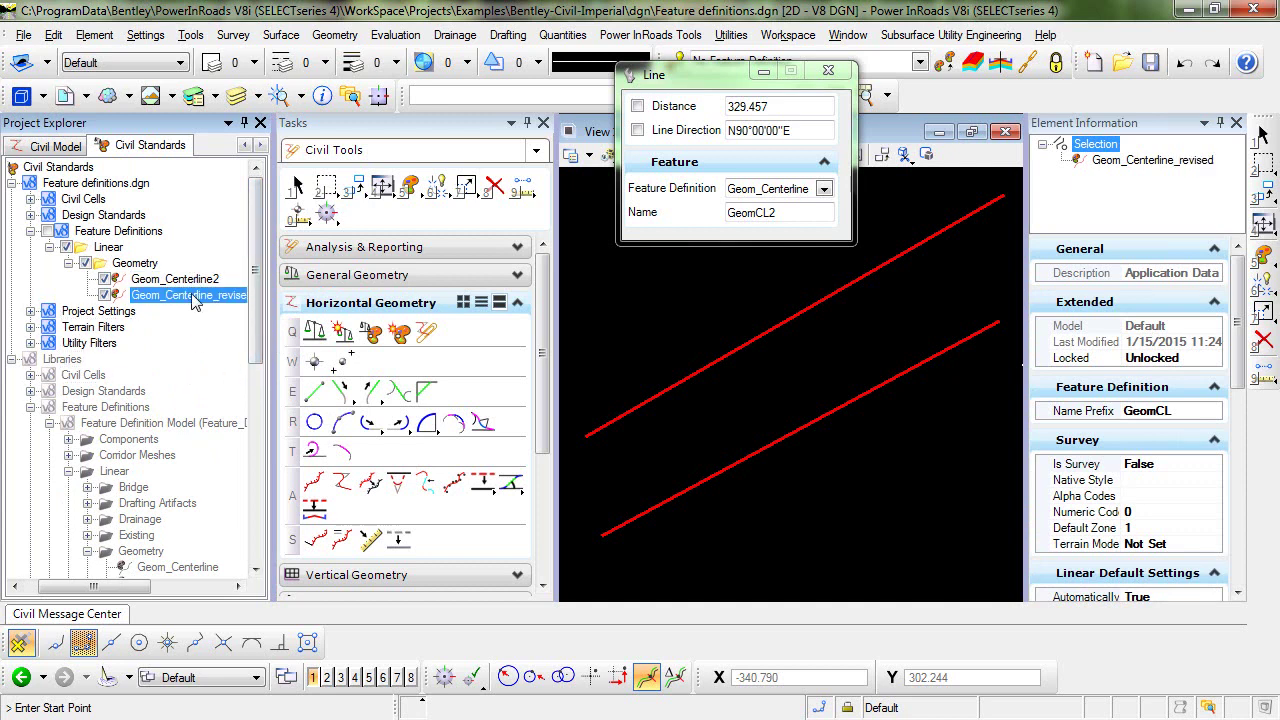
Rename the pasted Geom_Centerline2 to Geom_Centerline.
right_click(194, 302)
left_click(149, 283)
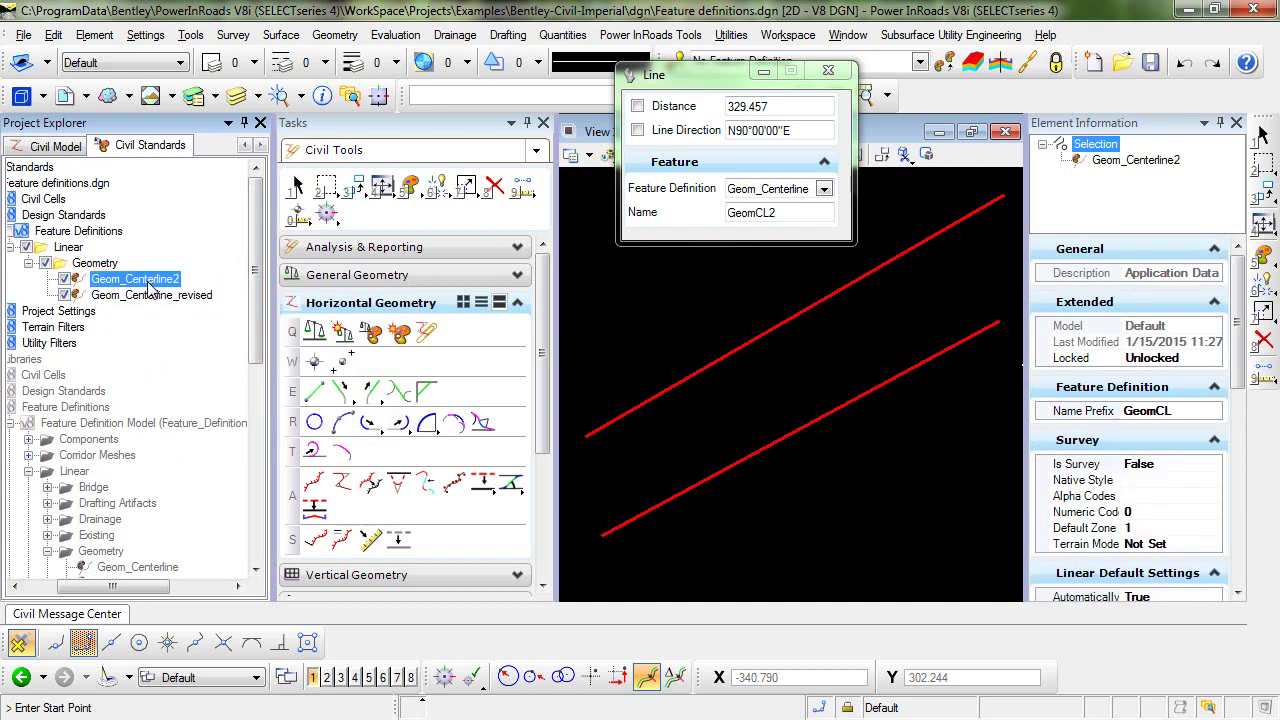
right_click(150, 286)
left_click(232, 318)
left_click(220, 352)
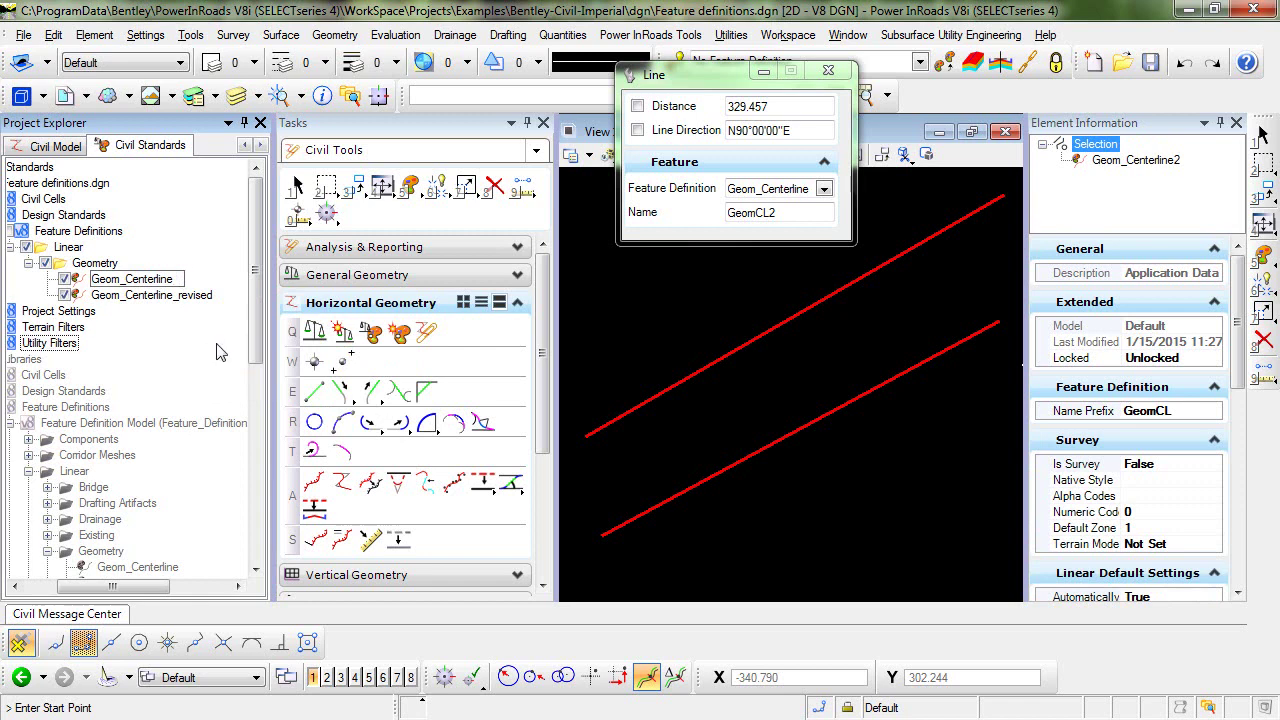
left_click(133, 295)
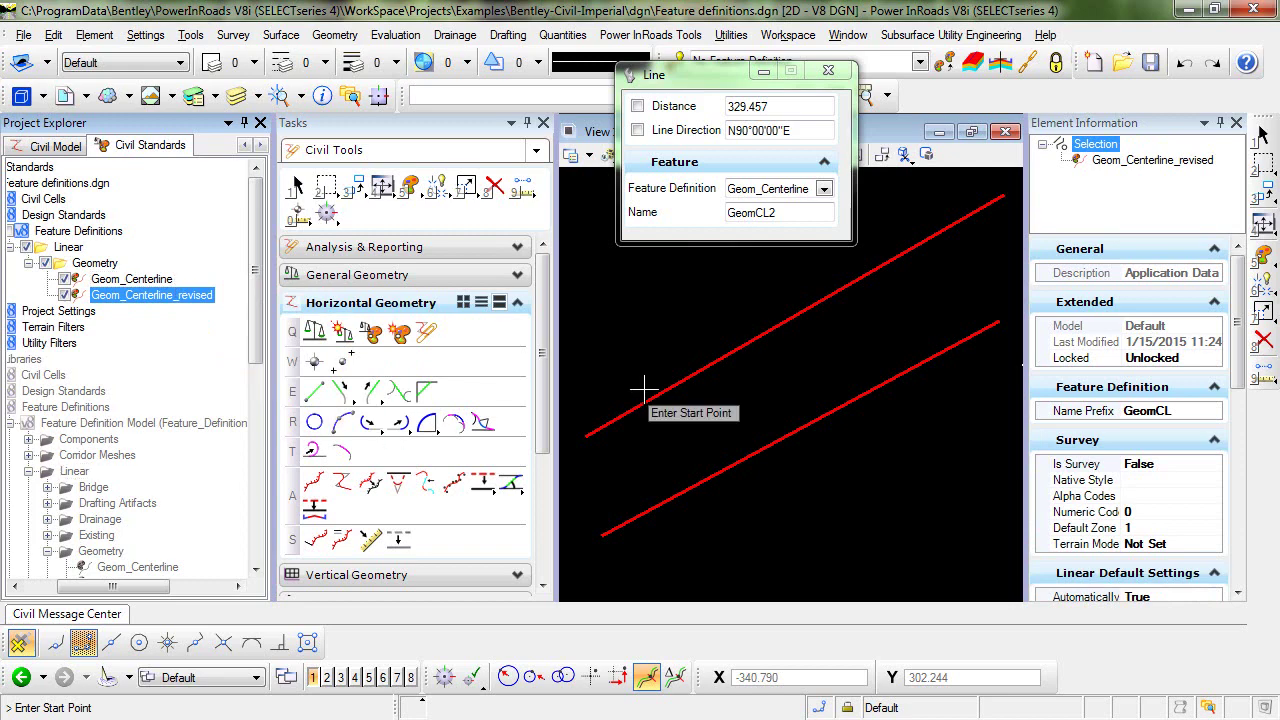
left_click(297, 190)
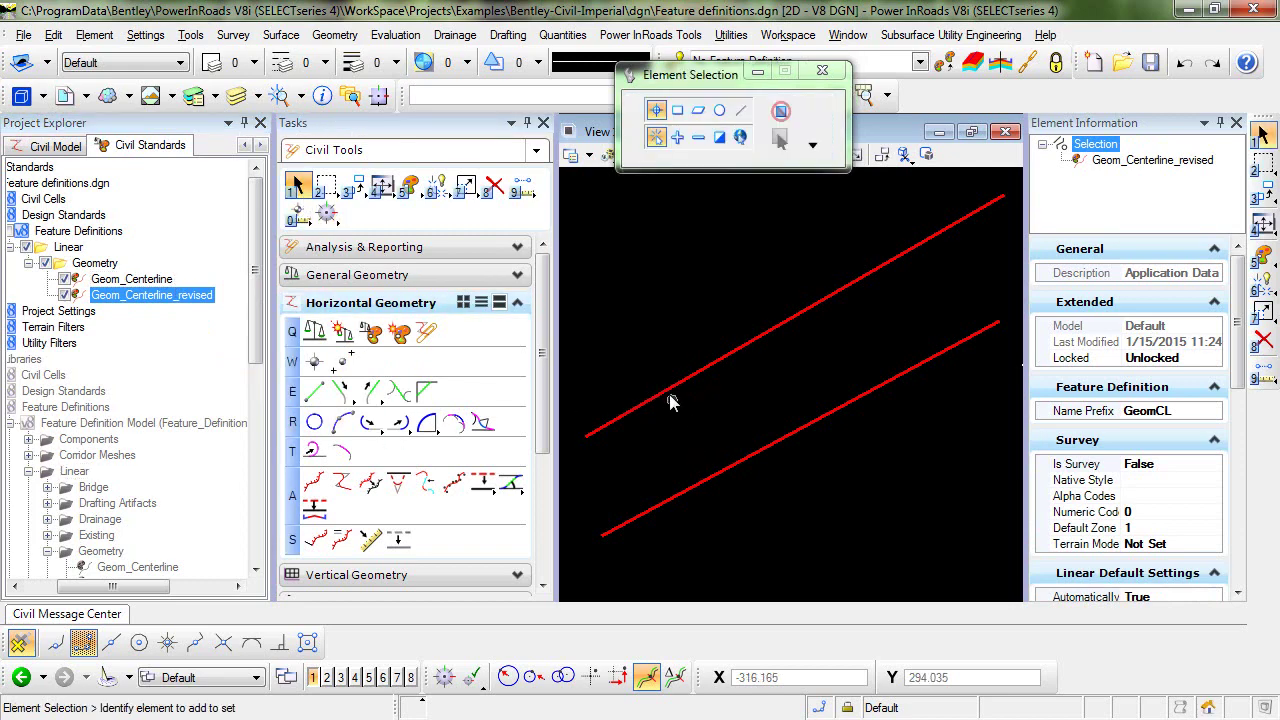
left_click(668, 392)
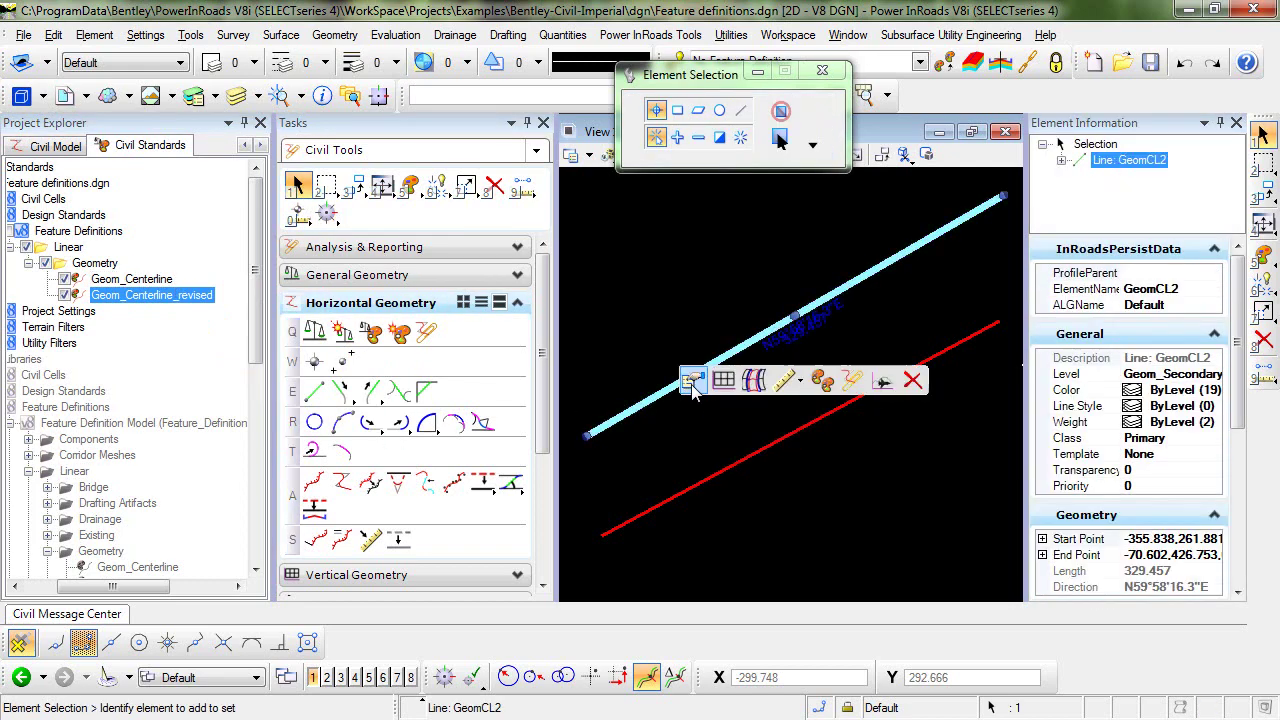
mouse_move(692, 381)
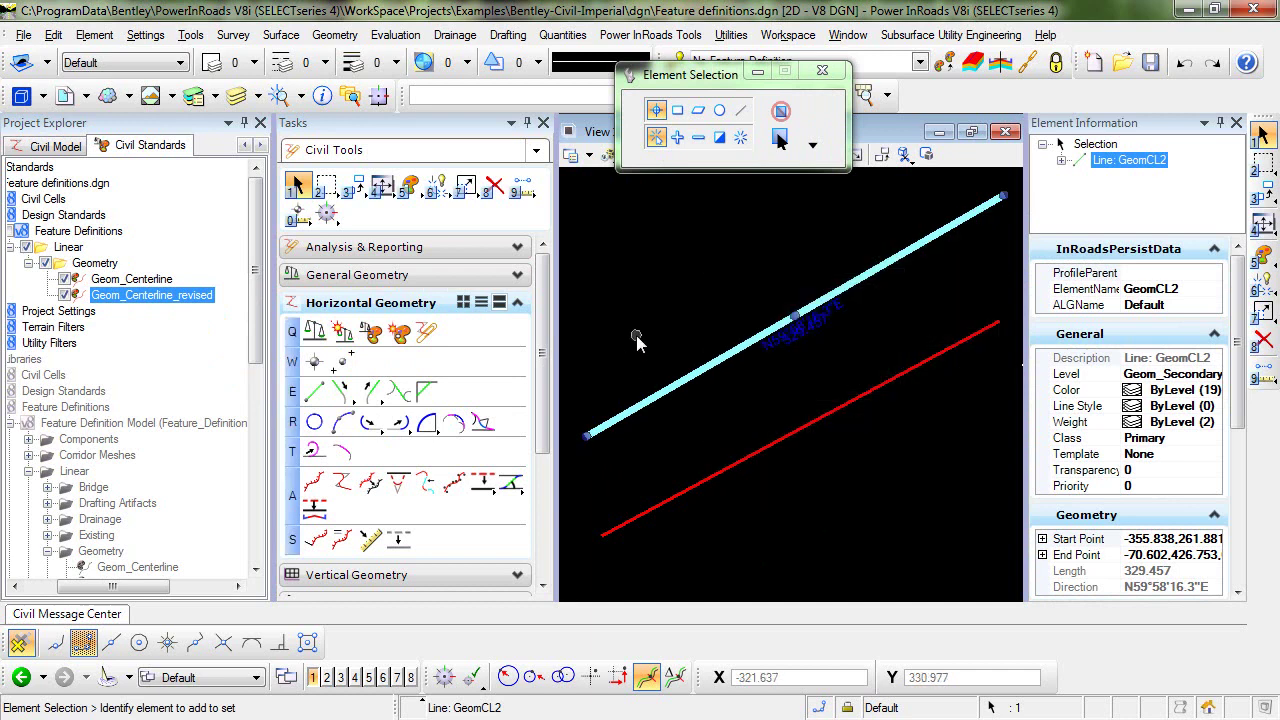
left_click(636, 335)
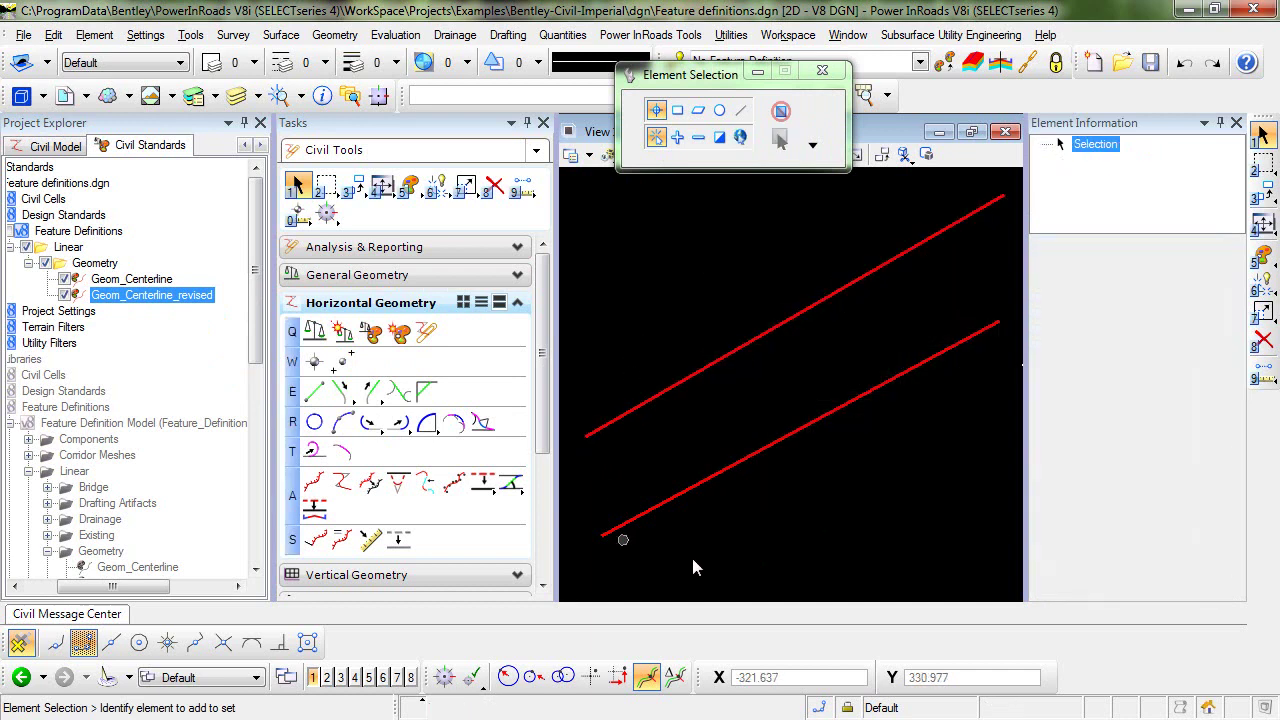
Draw GeomCL3 between two points below the existing lines using the Geom_Centerline definition.
left_click(316, 393)
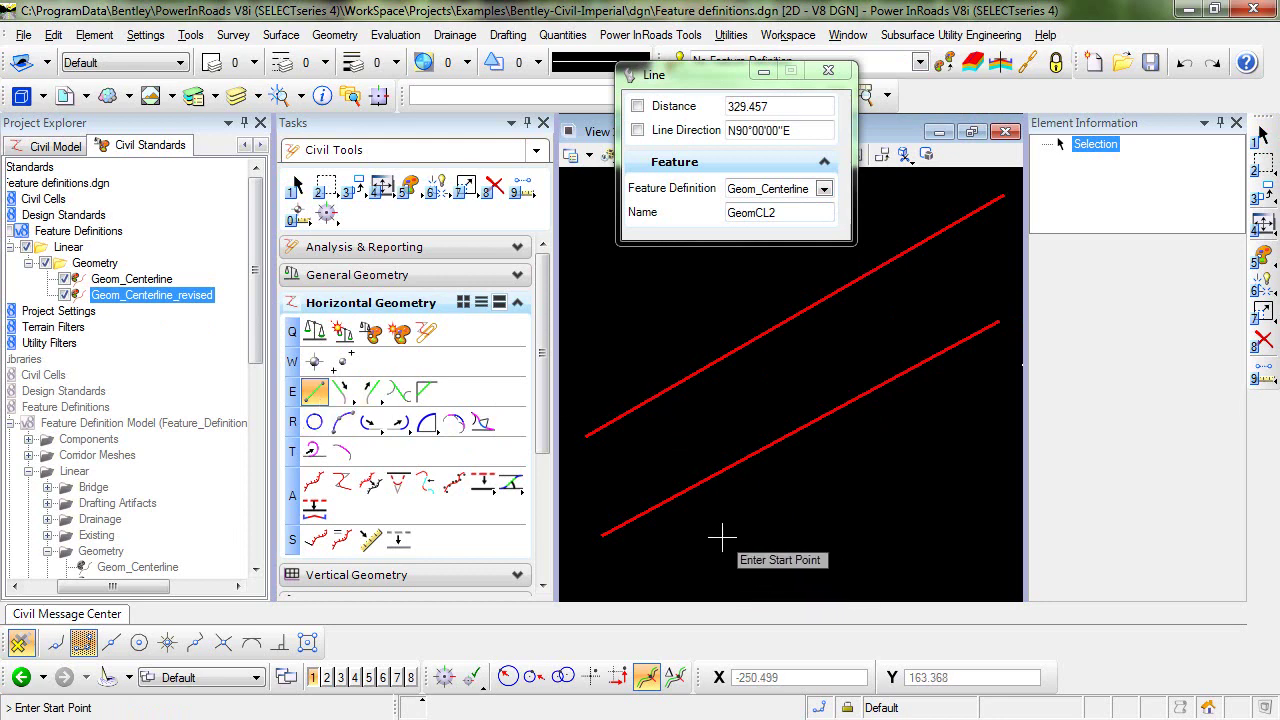
scroll(740, 538, "down", 5)
middle_click_drag(745, 540, 694, 386)
left_click(674, 453)
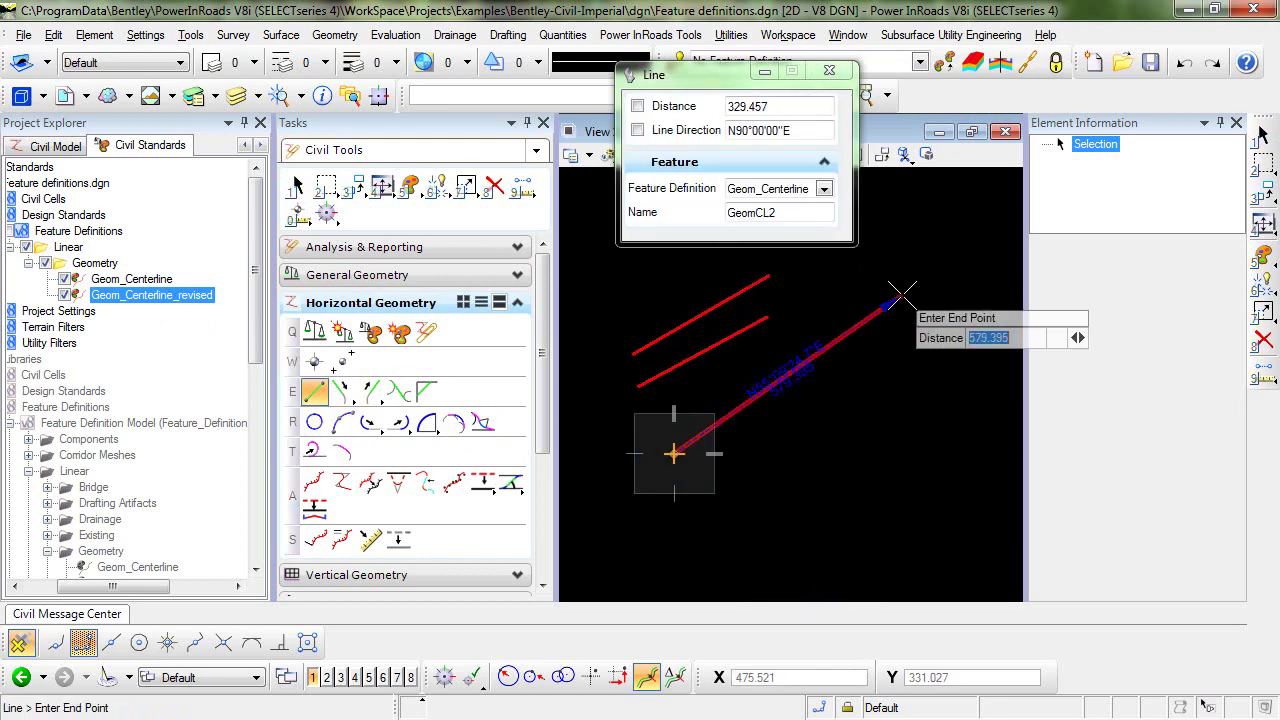
left_click(917, 303)
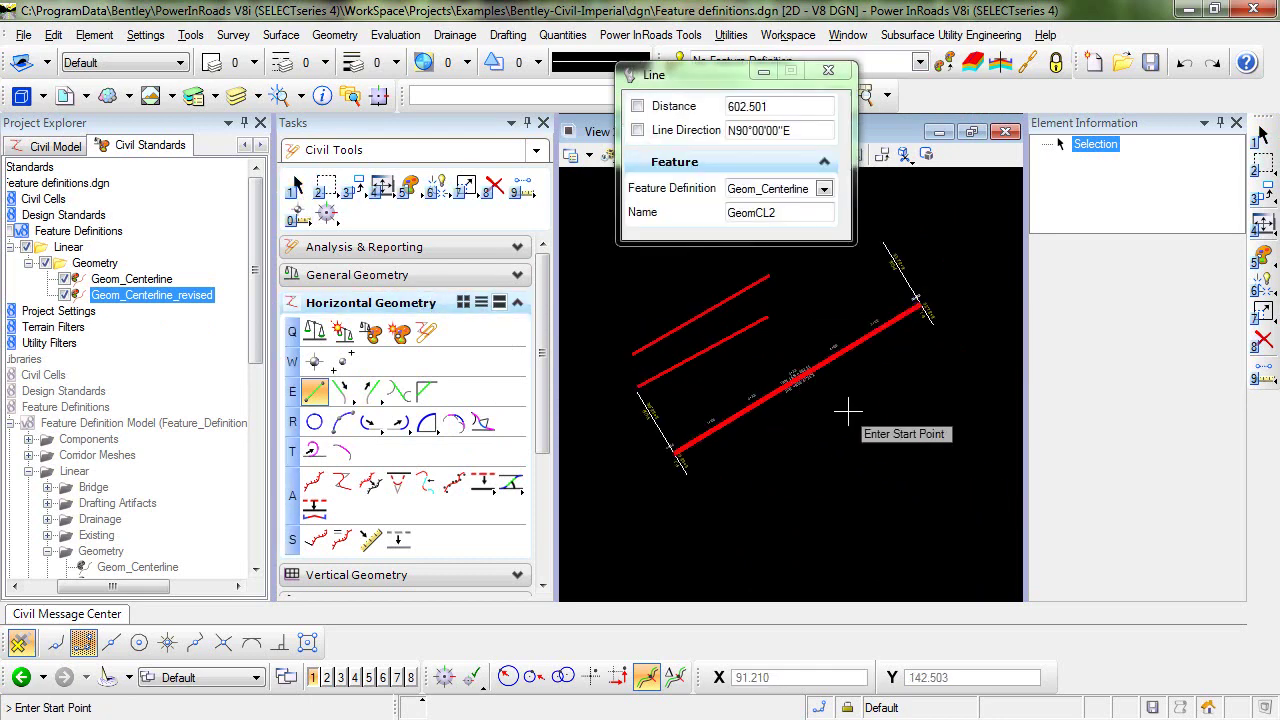
Select GeomCL3 to confirm its 602.501 length and Geom_Centerline definition, then clear the selection.
key("Escape")
left_click(862, 341)
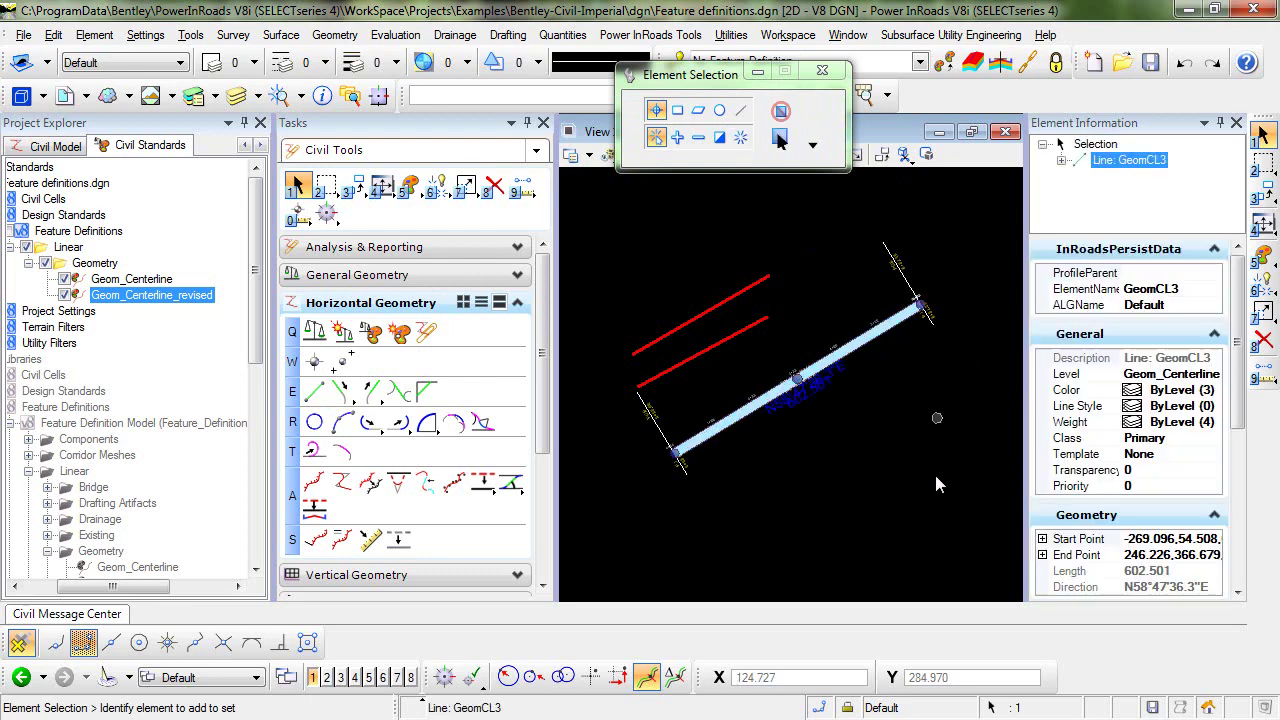
scroll(1180, 480, "down", 3)
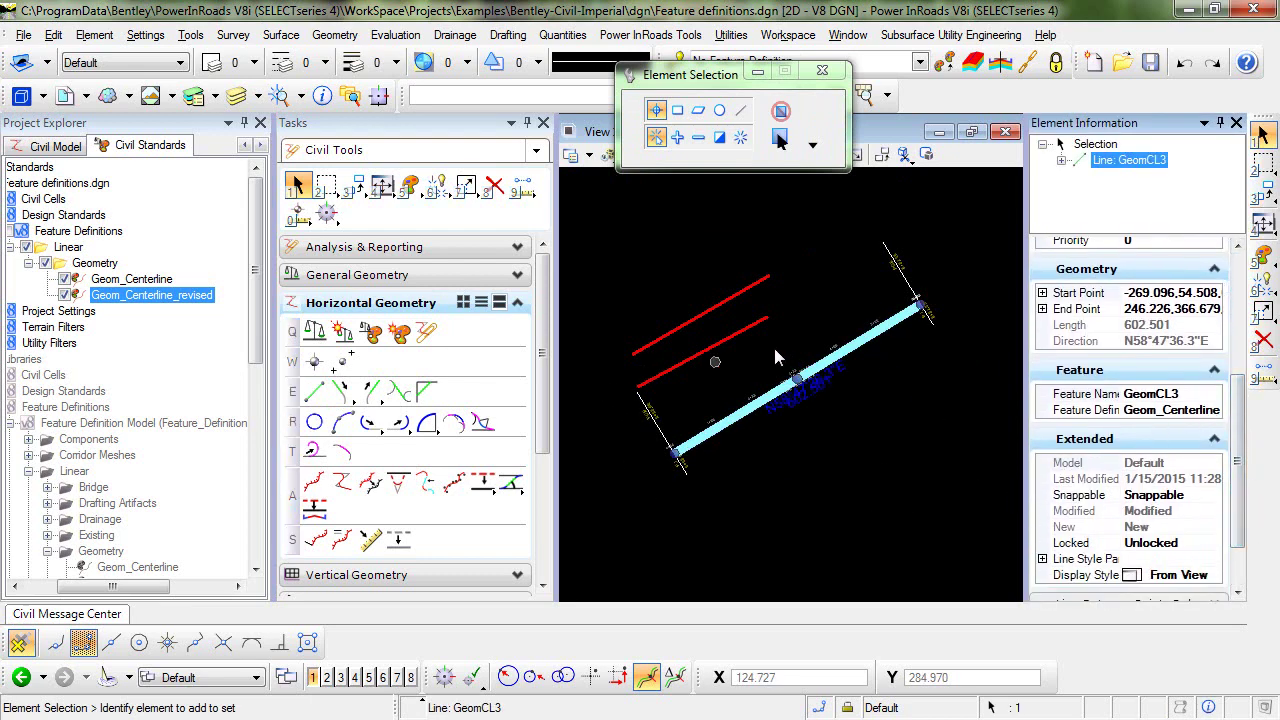
left_click(824, 493)
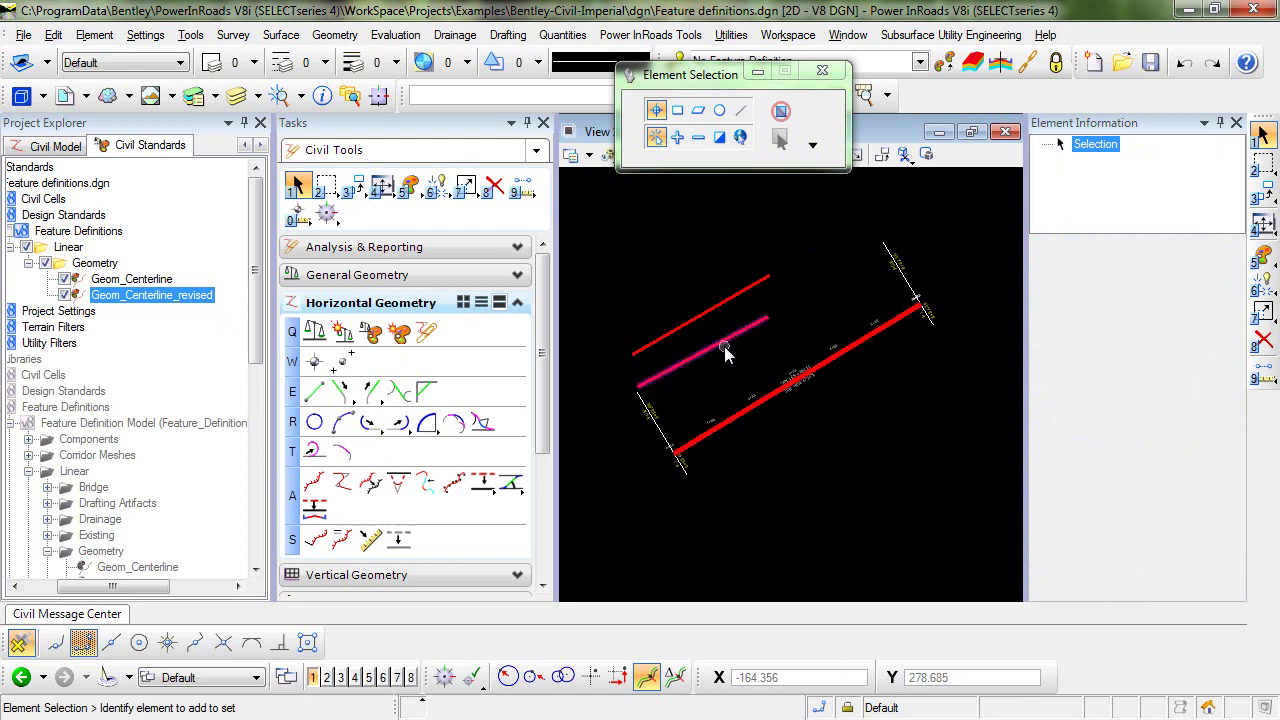
Delete Geom_Centerline_revised, then check that the GeomCL line now has no feature definition.
right_click(142, 303)
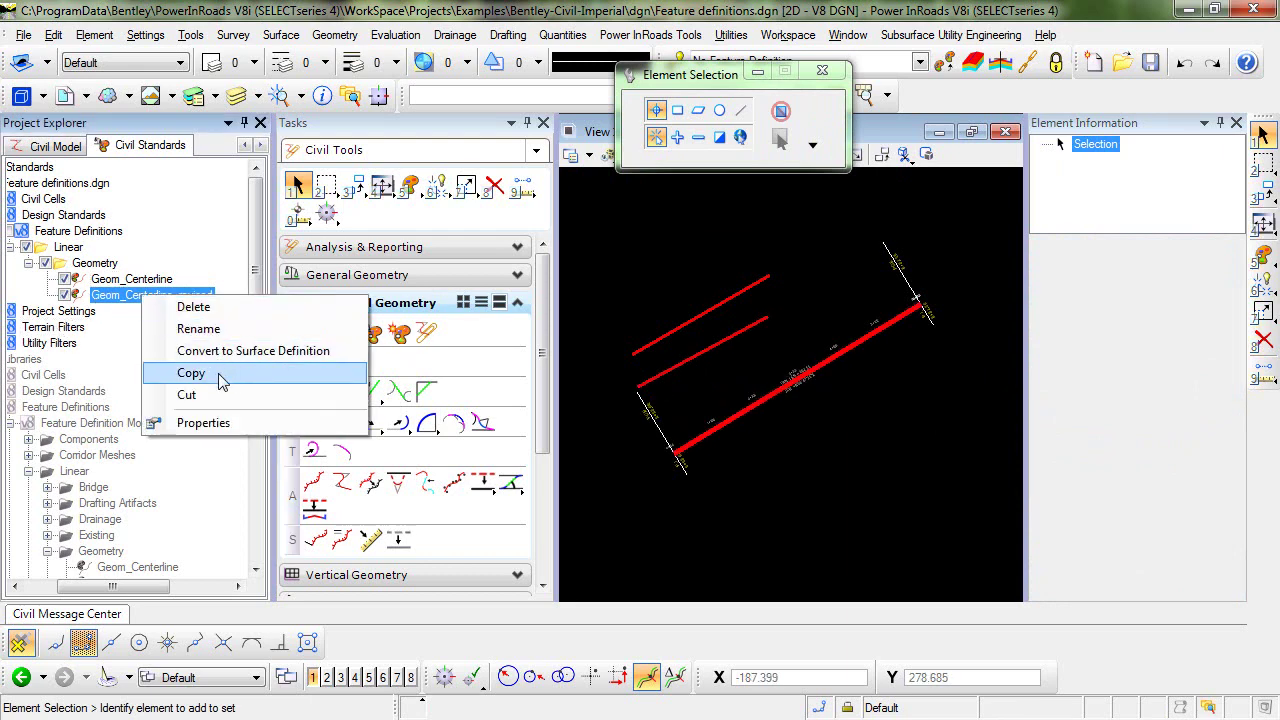
left_click(196, 307)
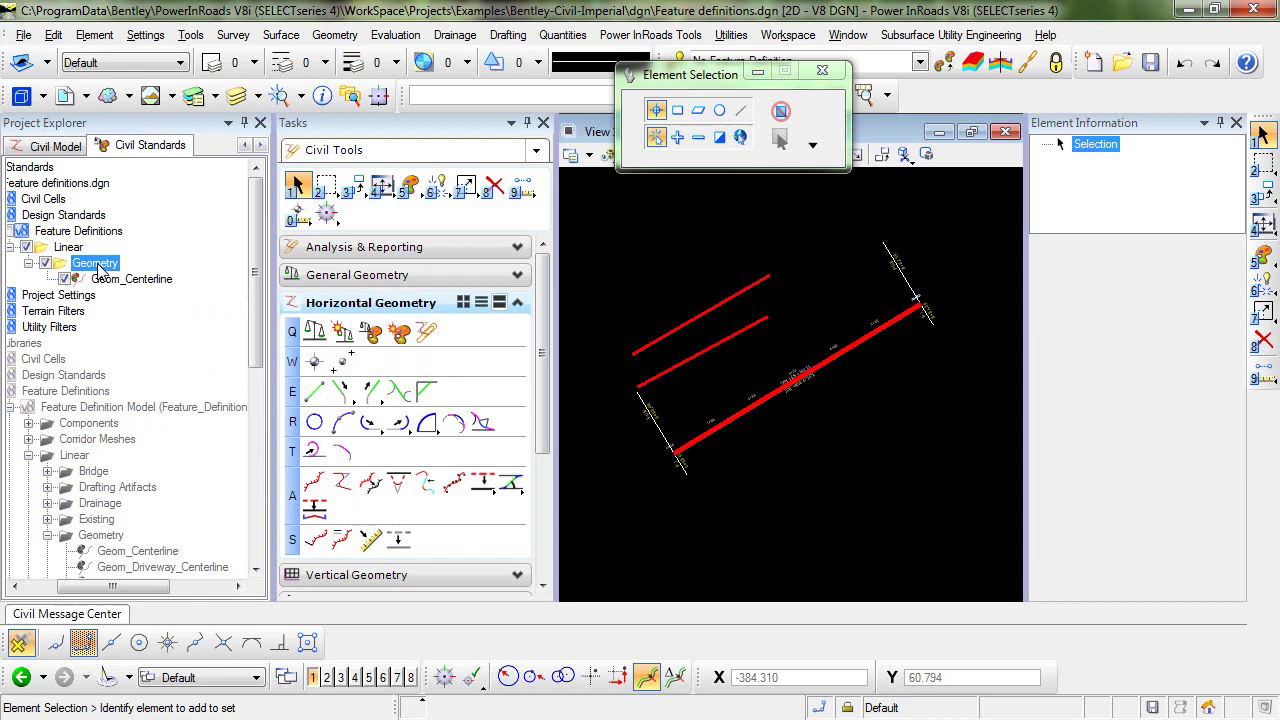
left_click(706, 358)
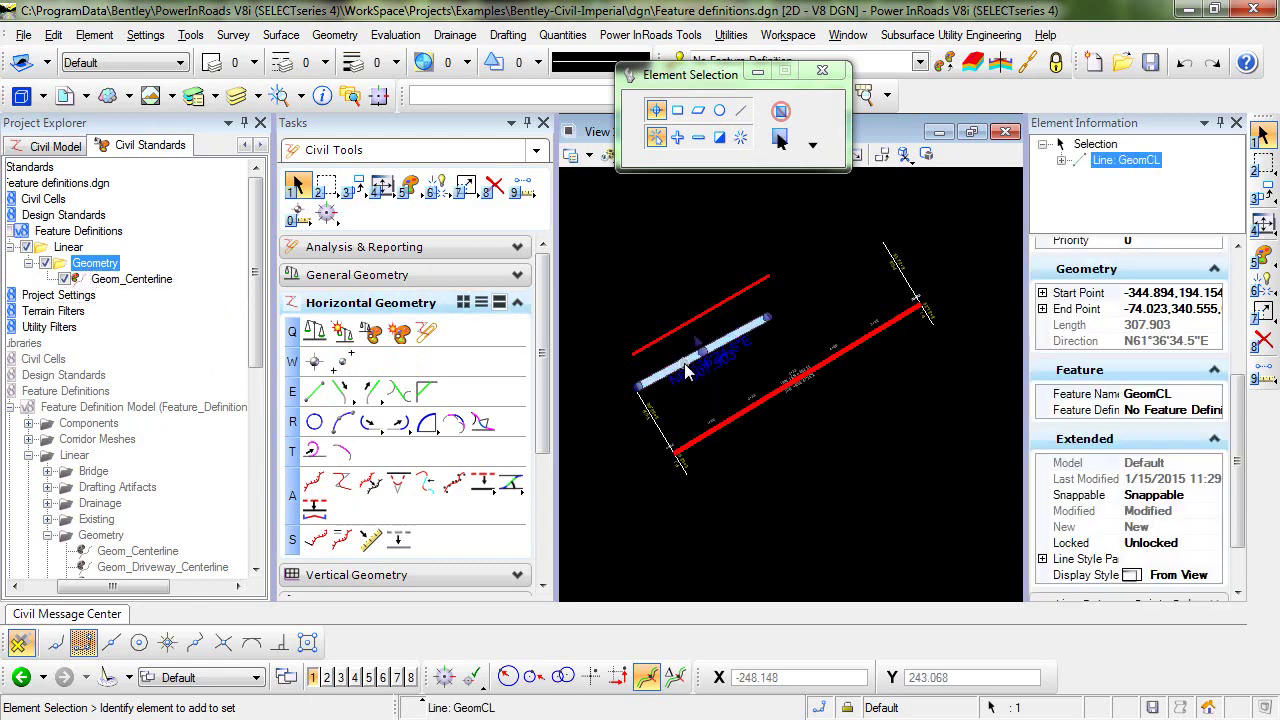
mouse_move(709, 358)
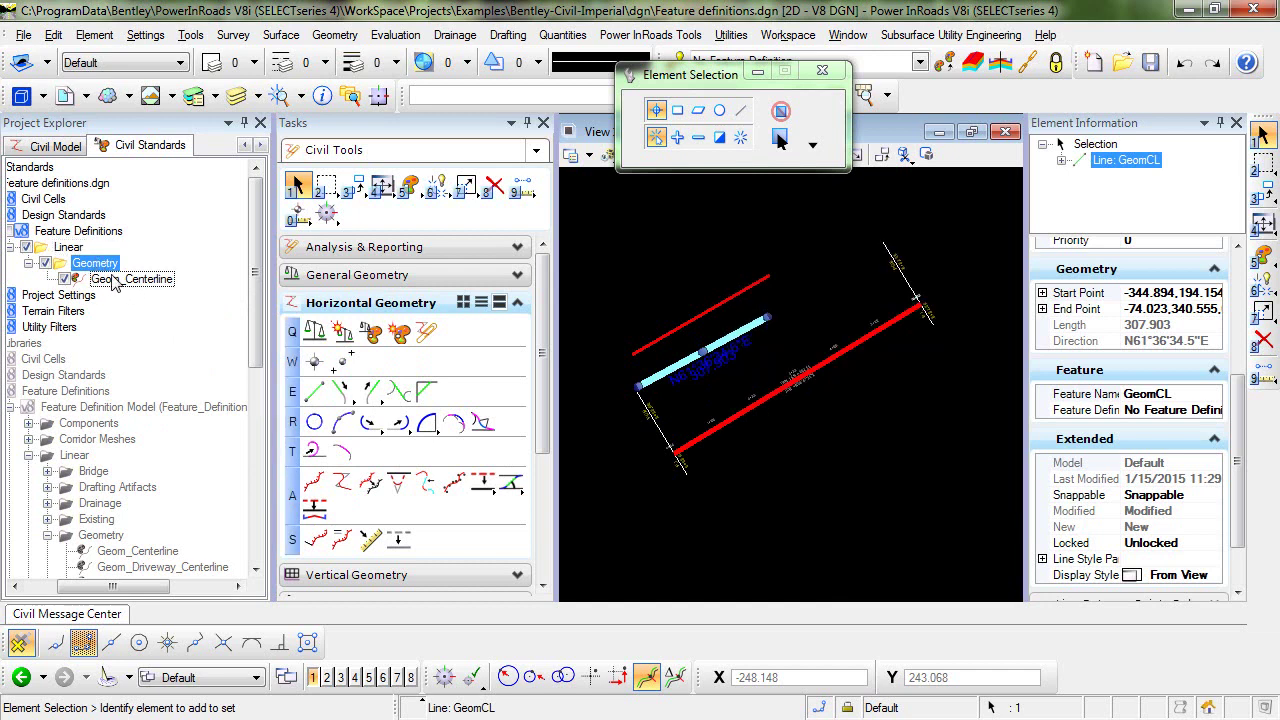
left_click(657, 292)
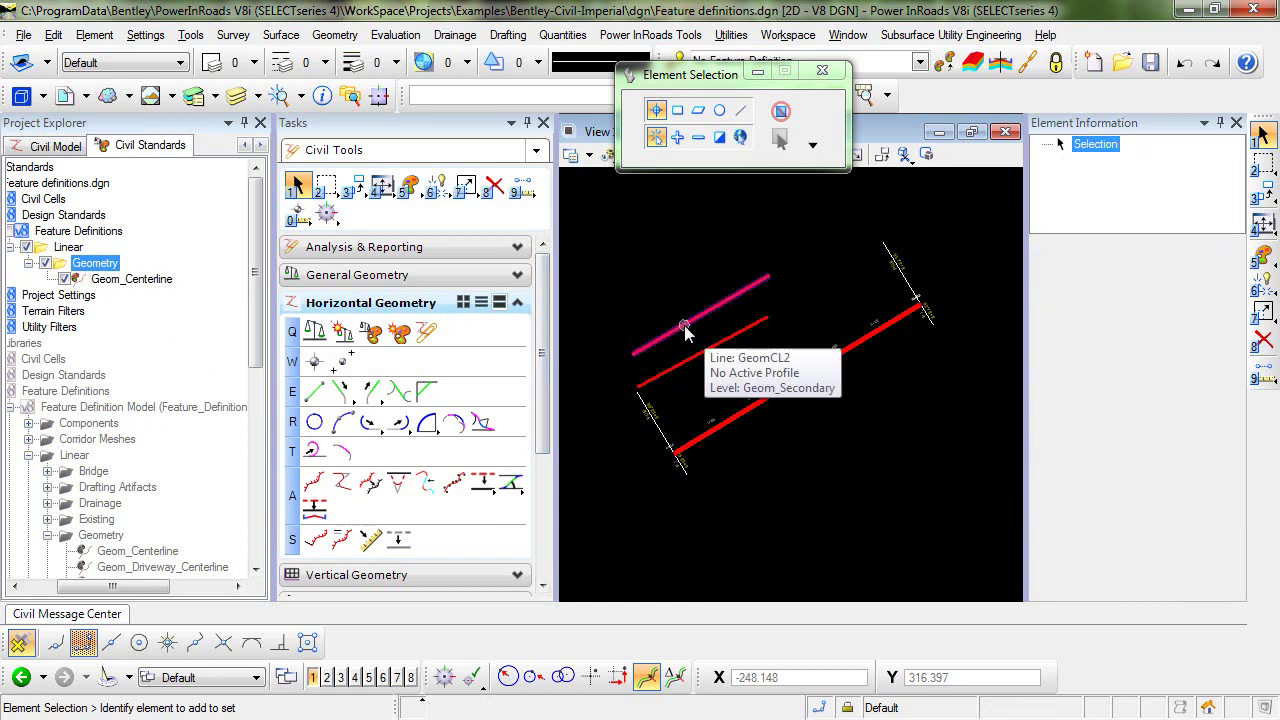
Set the upper GeomCL2 line's Feature Definition to Linear > Geometry > Geom_Centerline in its properties.
left_click(679, 331)
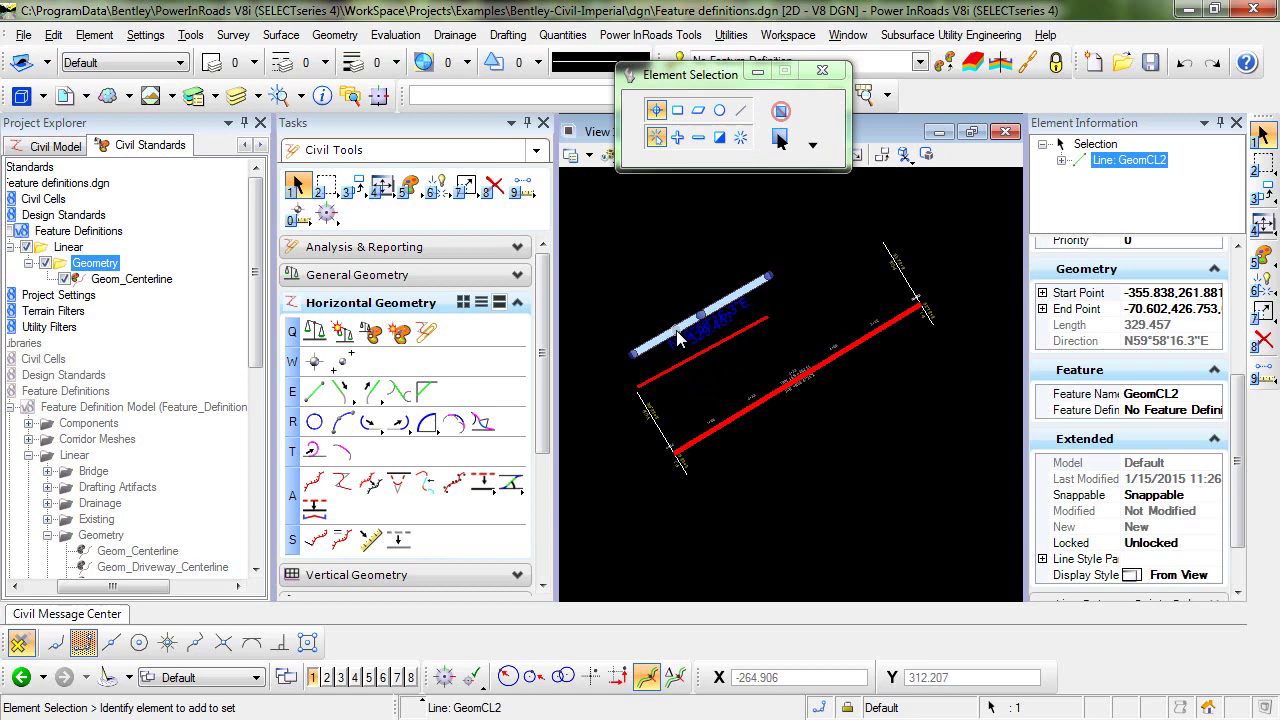
mouse_move(720, 318)
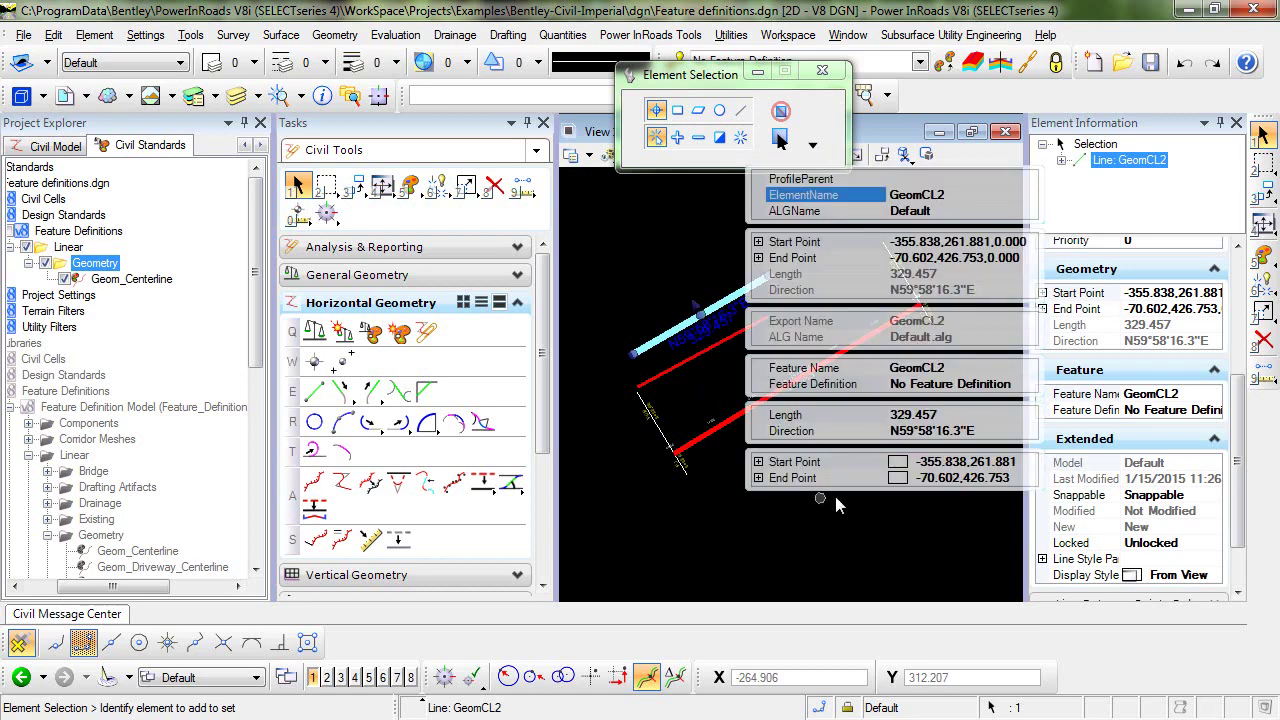
left_click(995, 383)
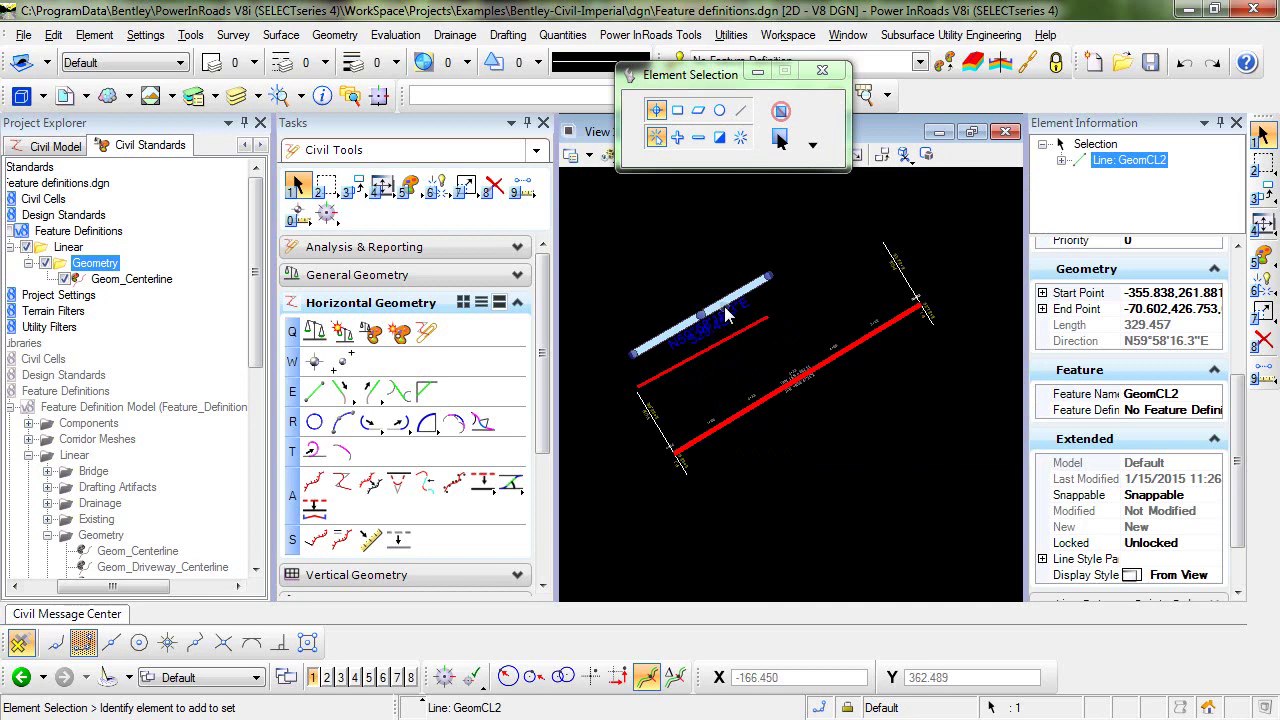
mouse_move(724, 307)
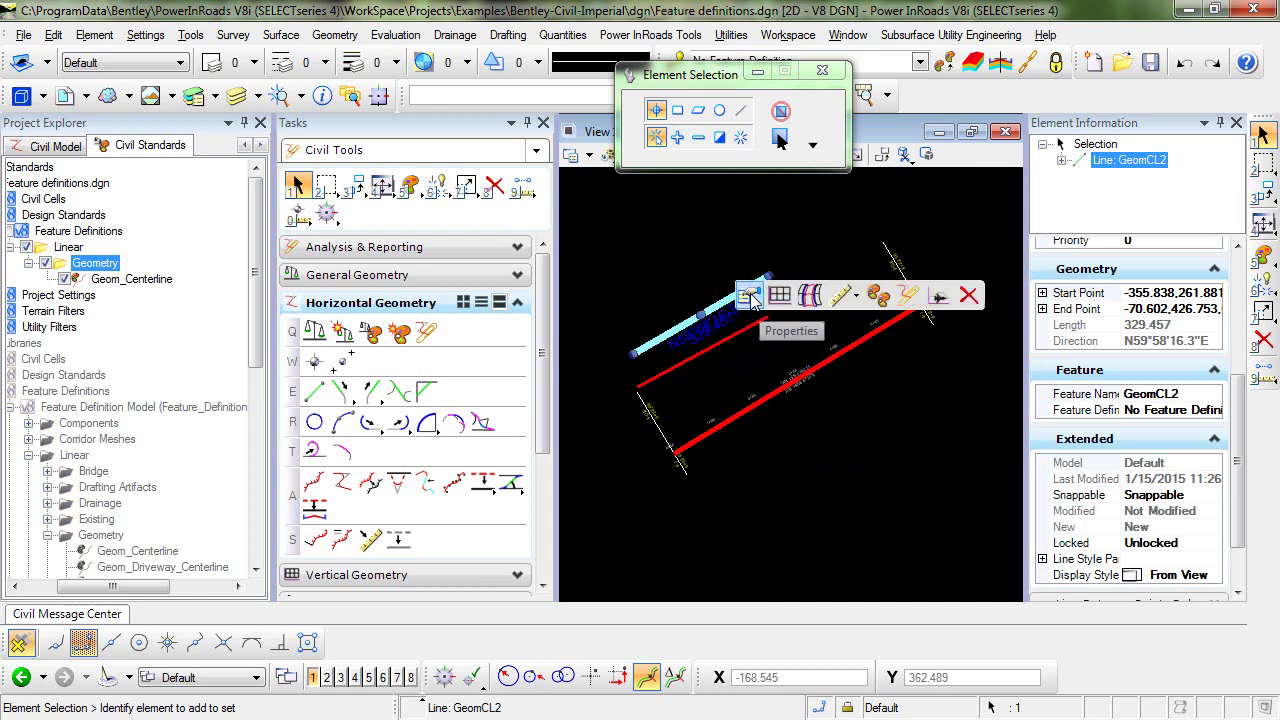
left_click(745, 296)
left_click(1062, 369)
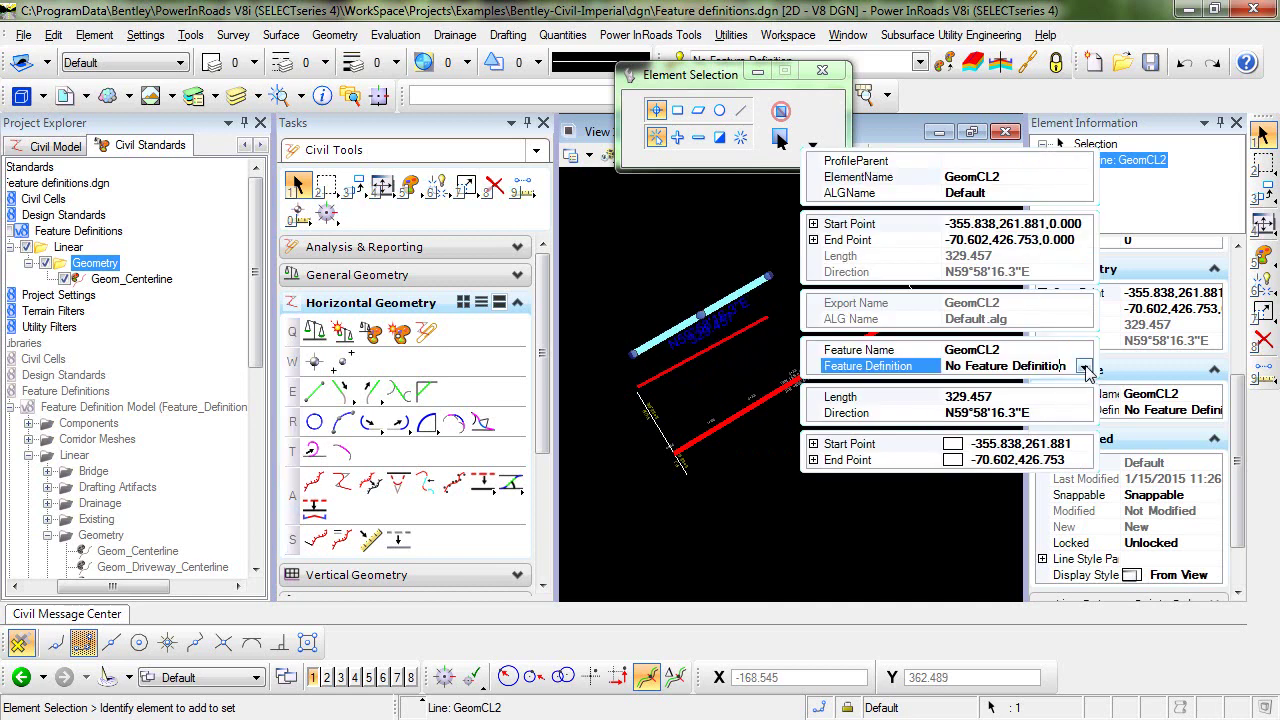
left_click(1084, 367)
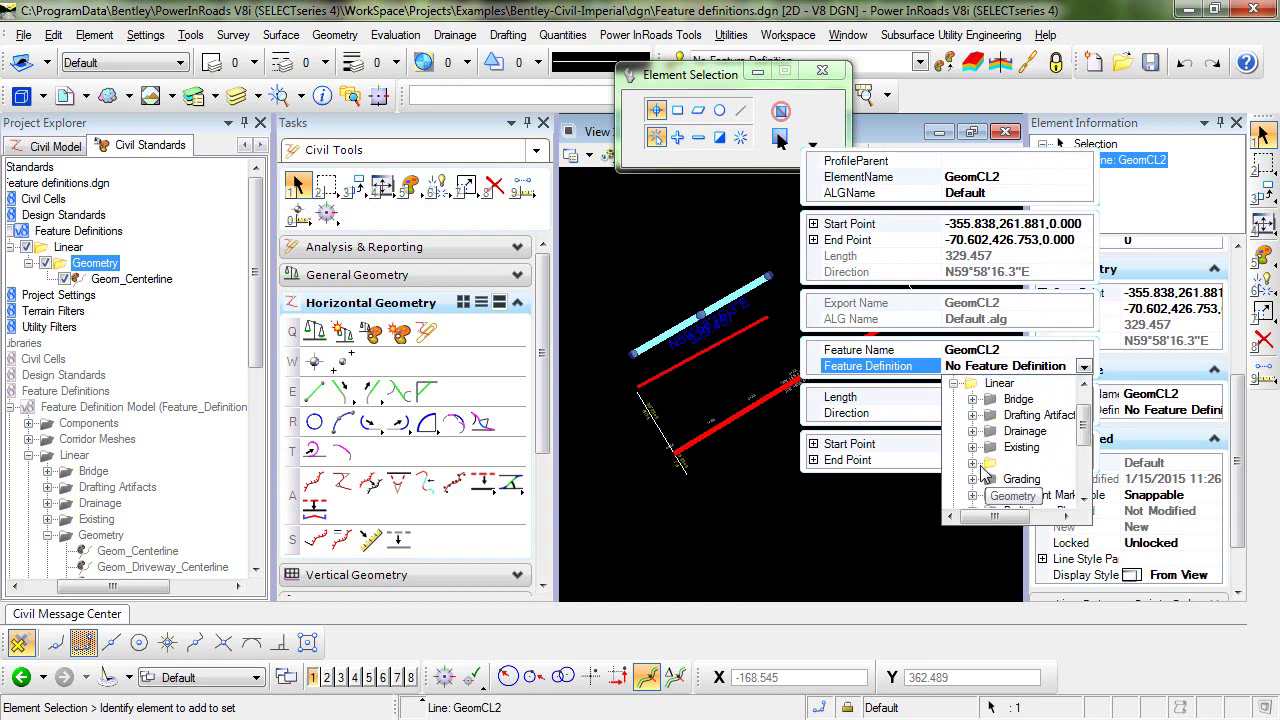
double_click(986, 467)
left_click(1054, 404)
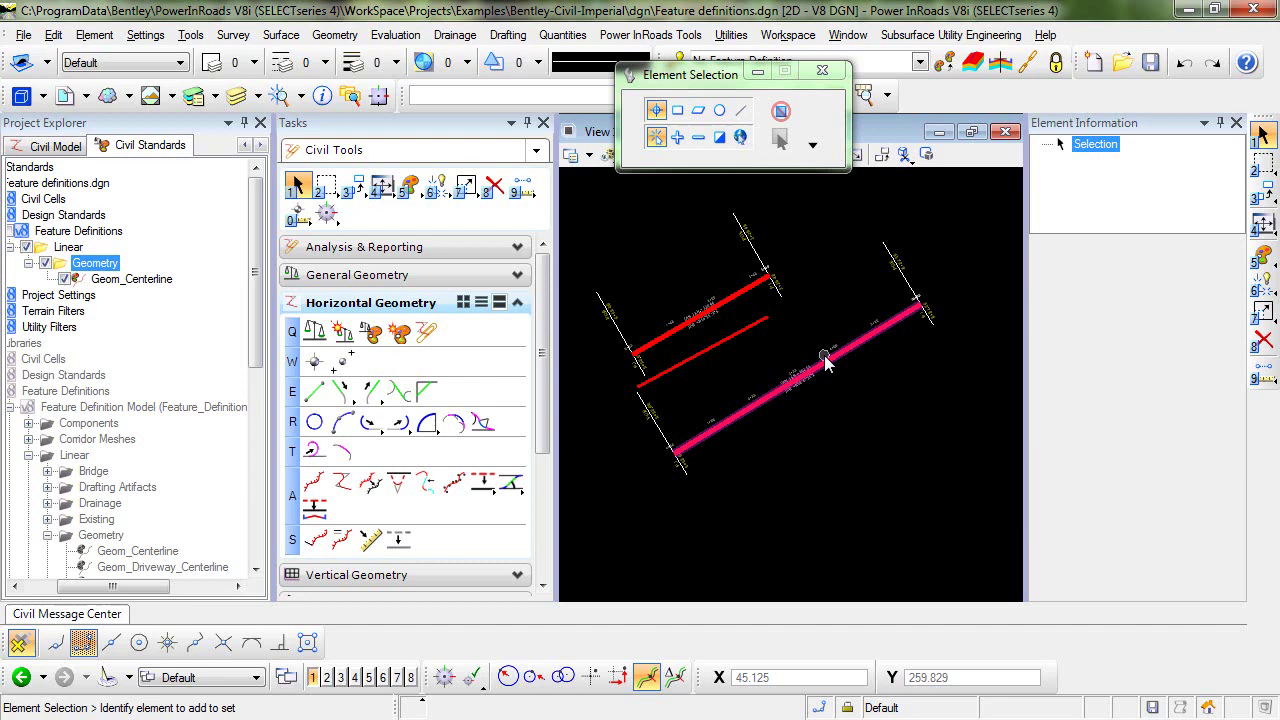
mouse_move(826, 362)
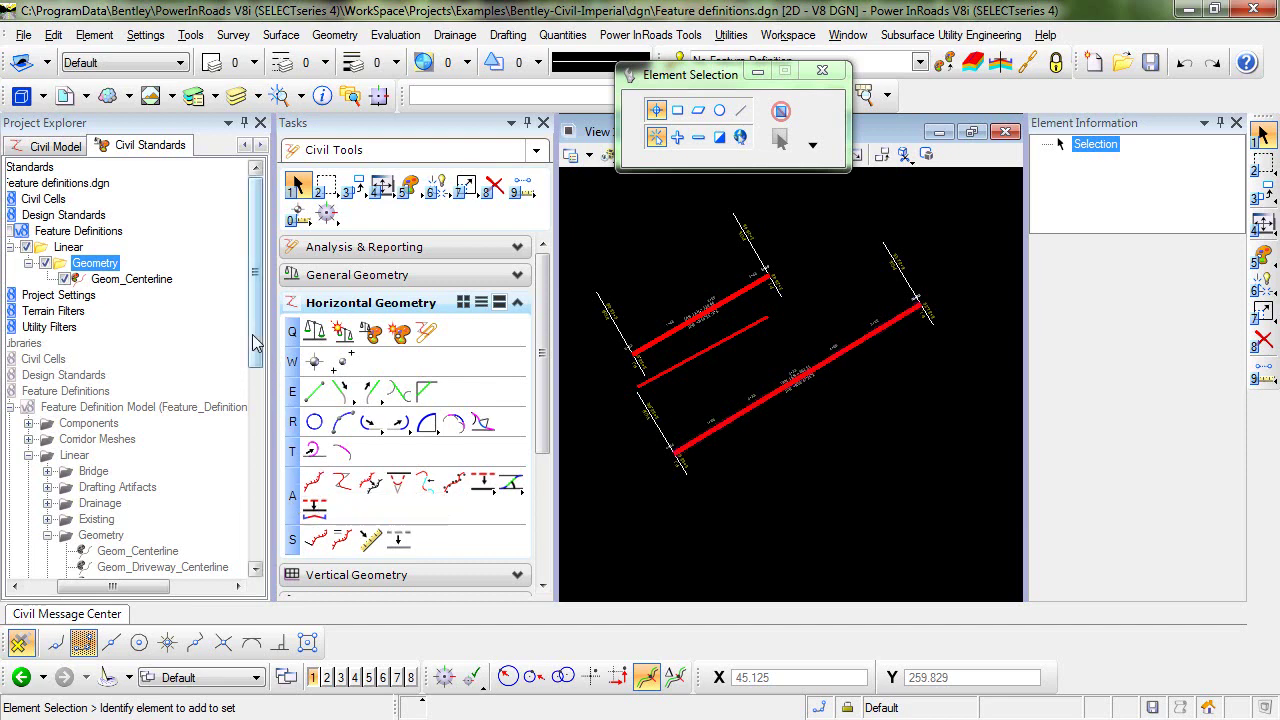
left_click_drag(255, 343, 257, 410)
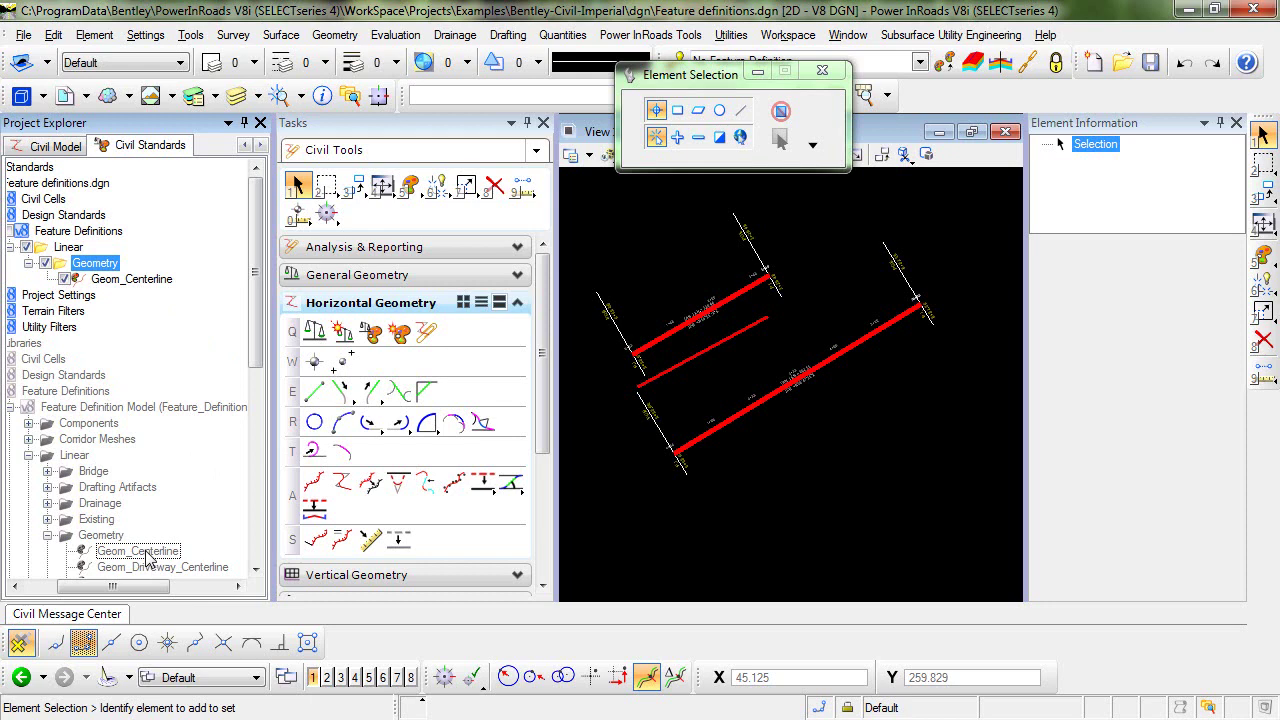
left_click_drag(148, 558, 95, 265)
mouse_move(678, 328)
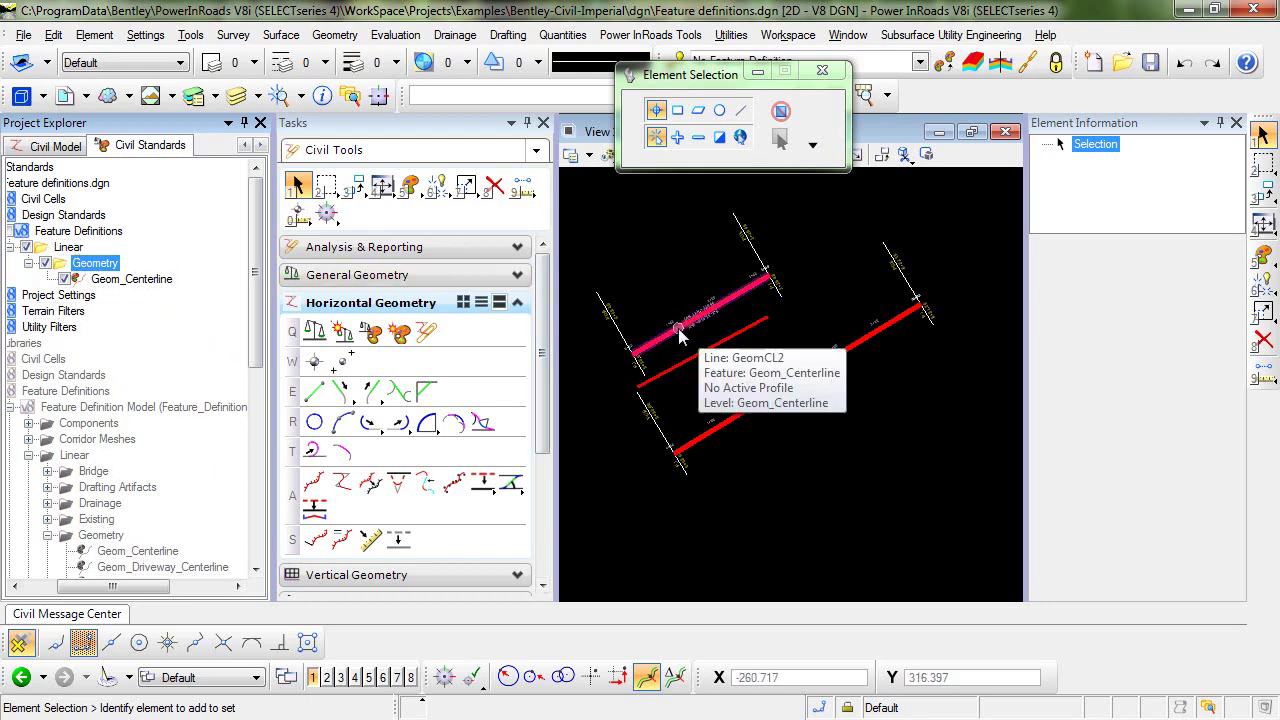